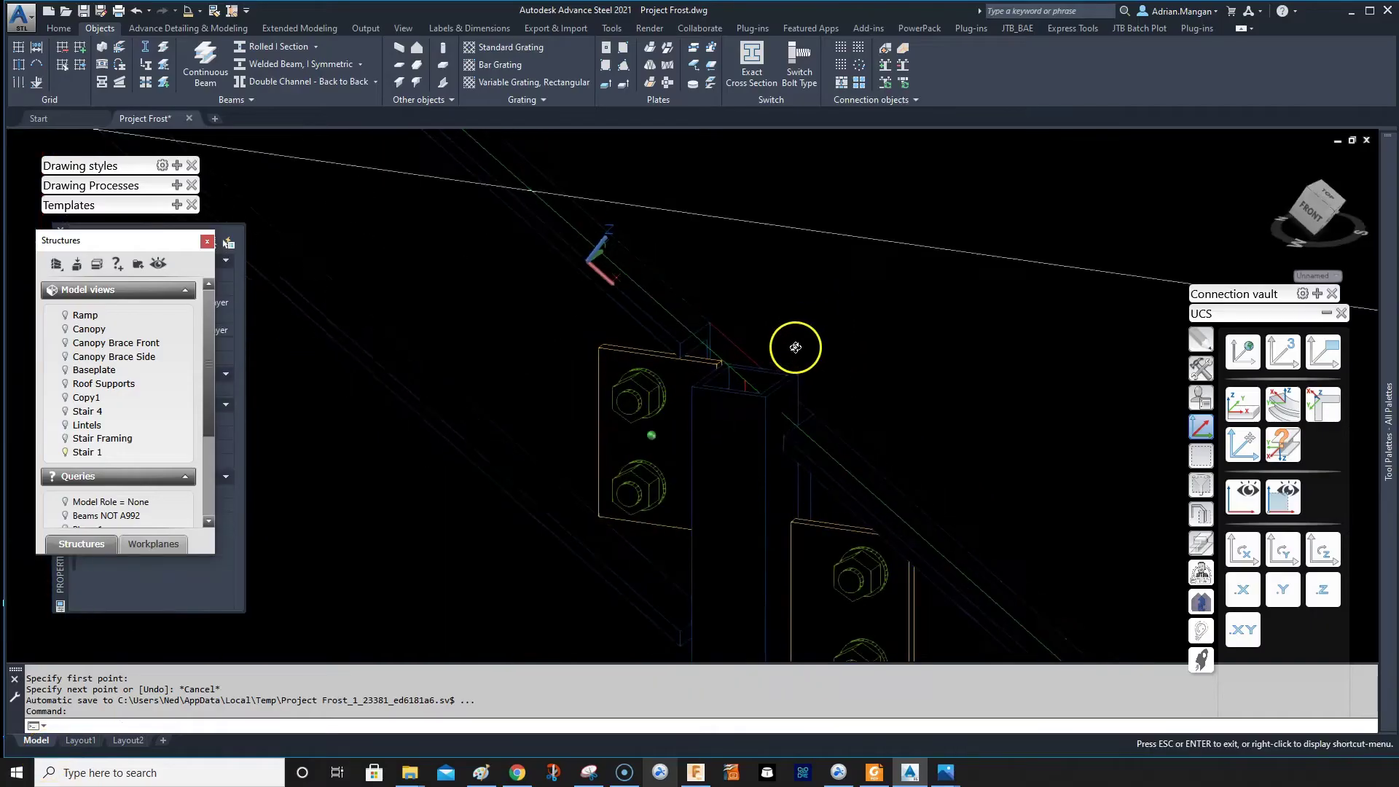
# Step: Orbit and zoom in on the column top where the sloped beam ends
pyautogui.moveTo(796, 336); pyautogui.dragTo(814, 328)
pyautogui.keyDown('shift'); pyautogui.moveTo(815, 329); pyautogui.dragTo(814, 329, button='middle'); pyautogui.keyUp('shift')
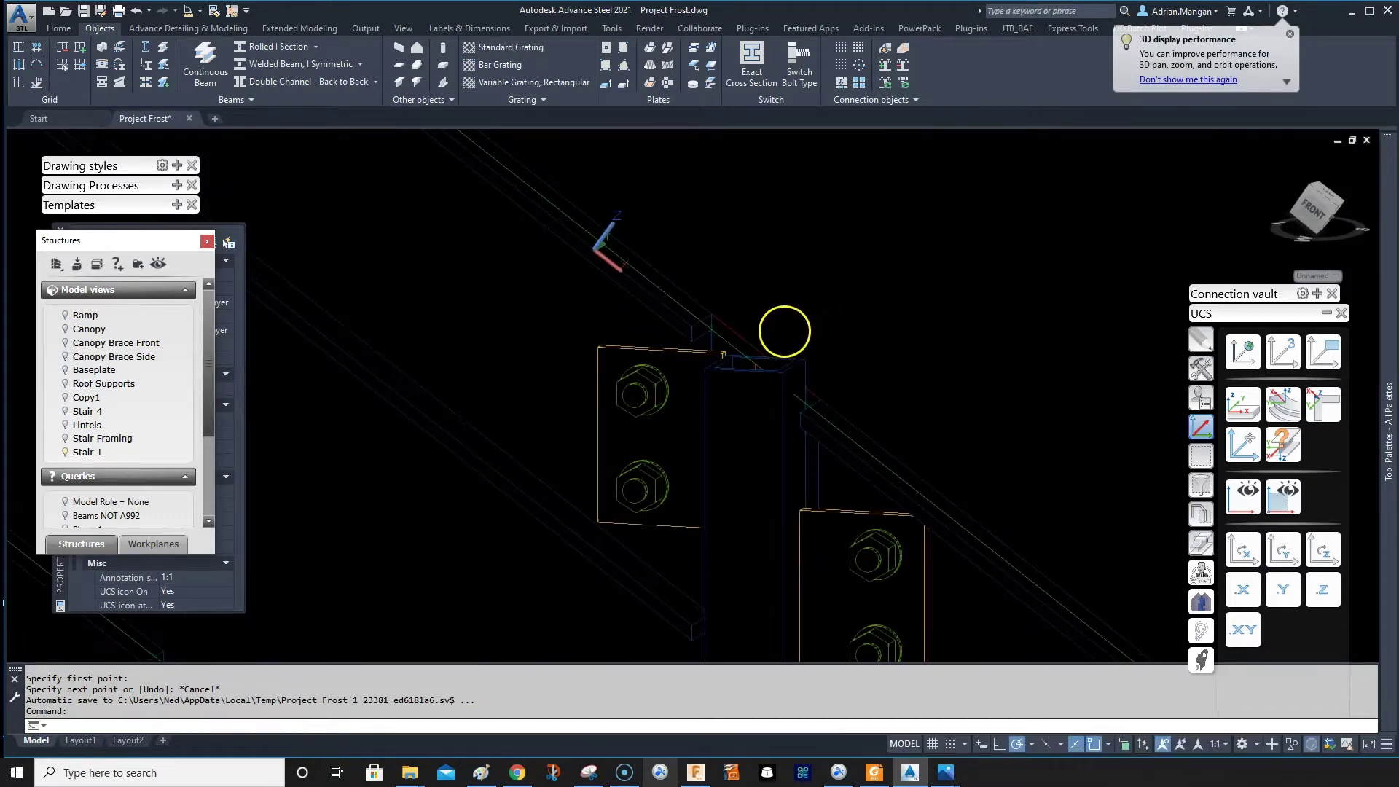
pyautogui.keyDown('shift'); pyautogui.moveTo(823, 386); pyautogui.dragTo(795, 288, button='middle'); pyautogui.keyUp('shift')
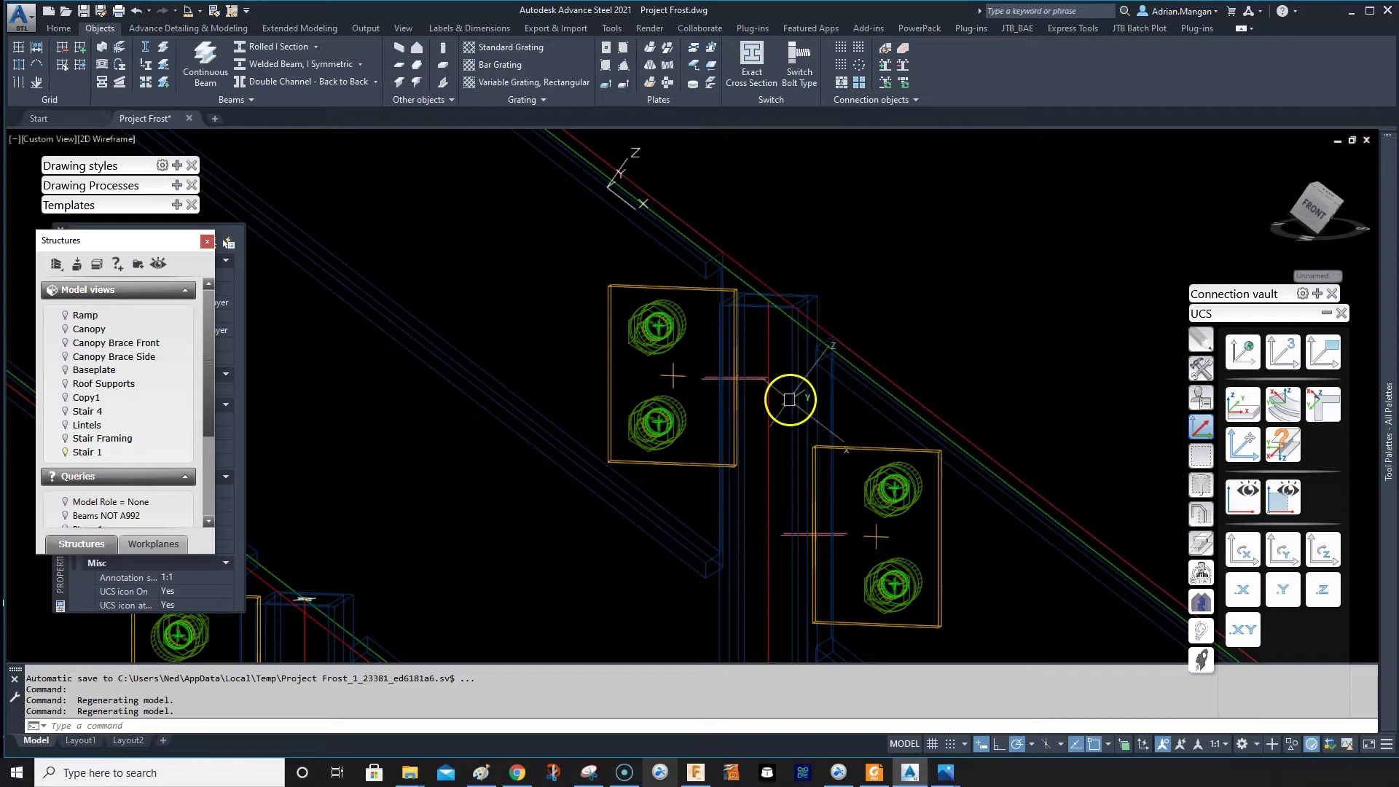
pyautogui.keyDown('shift'); pyautogui.moveTo(868, 300); pyautogui.dragTo(859, 325, button='middle'); pyautogui.keyUp('shift')
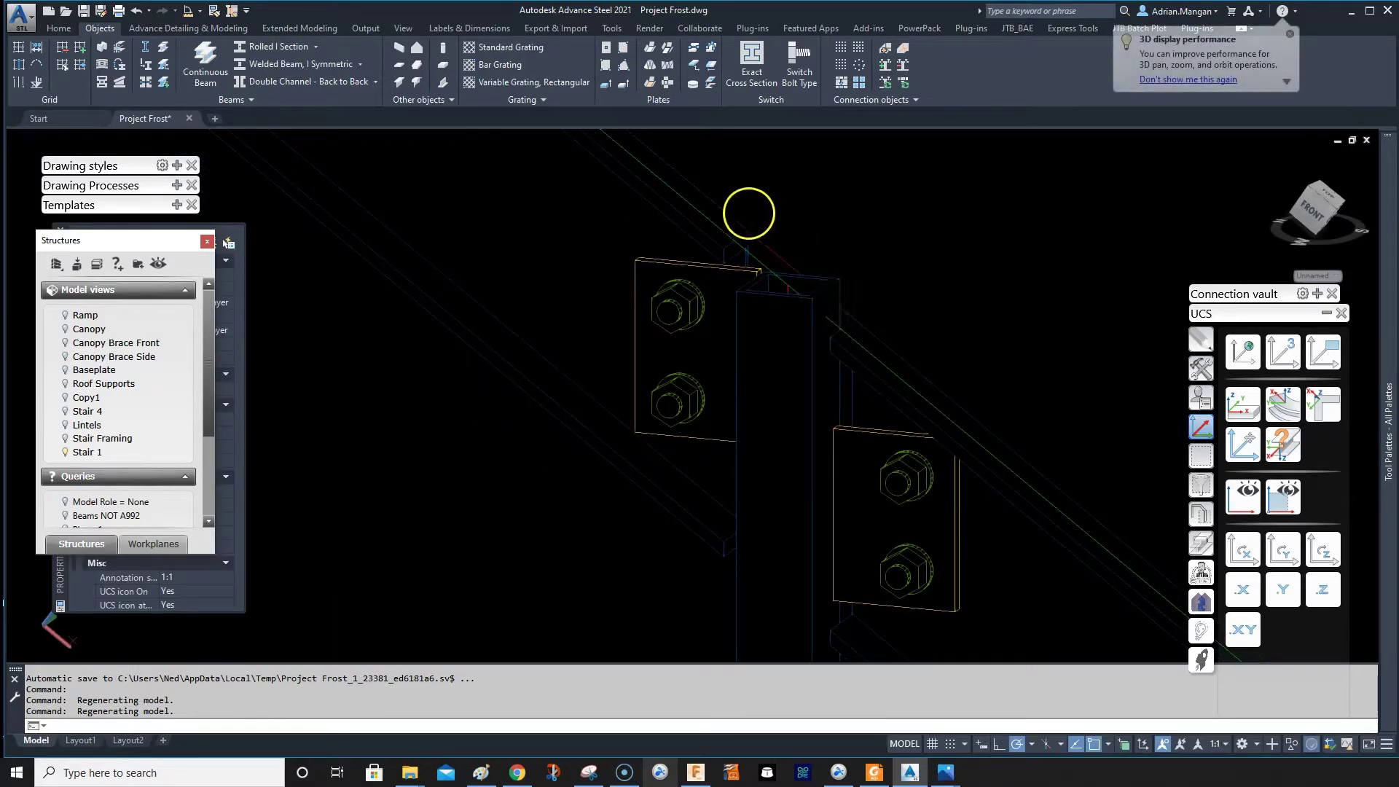
pyautogui.scroll(3, 756, 284)
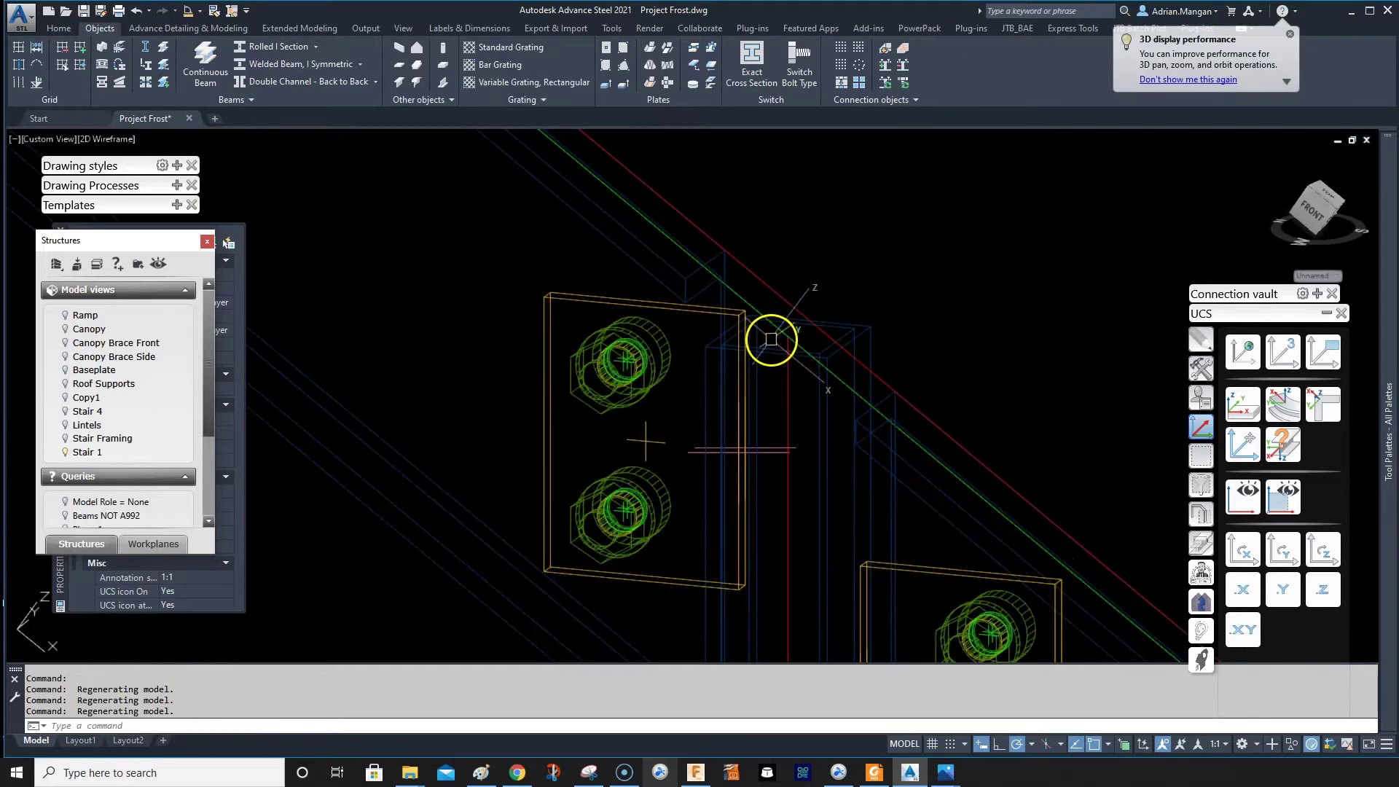
# Step: Cap the sloped beam's end with an End plate and review its 1/4 in thickness settings
pyautogui.click(1292, 294)
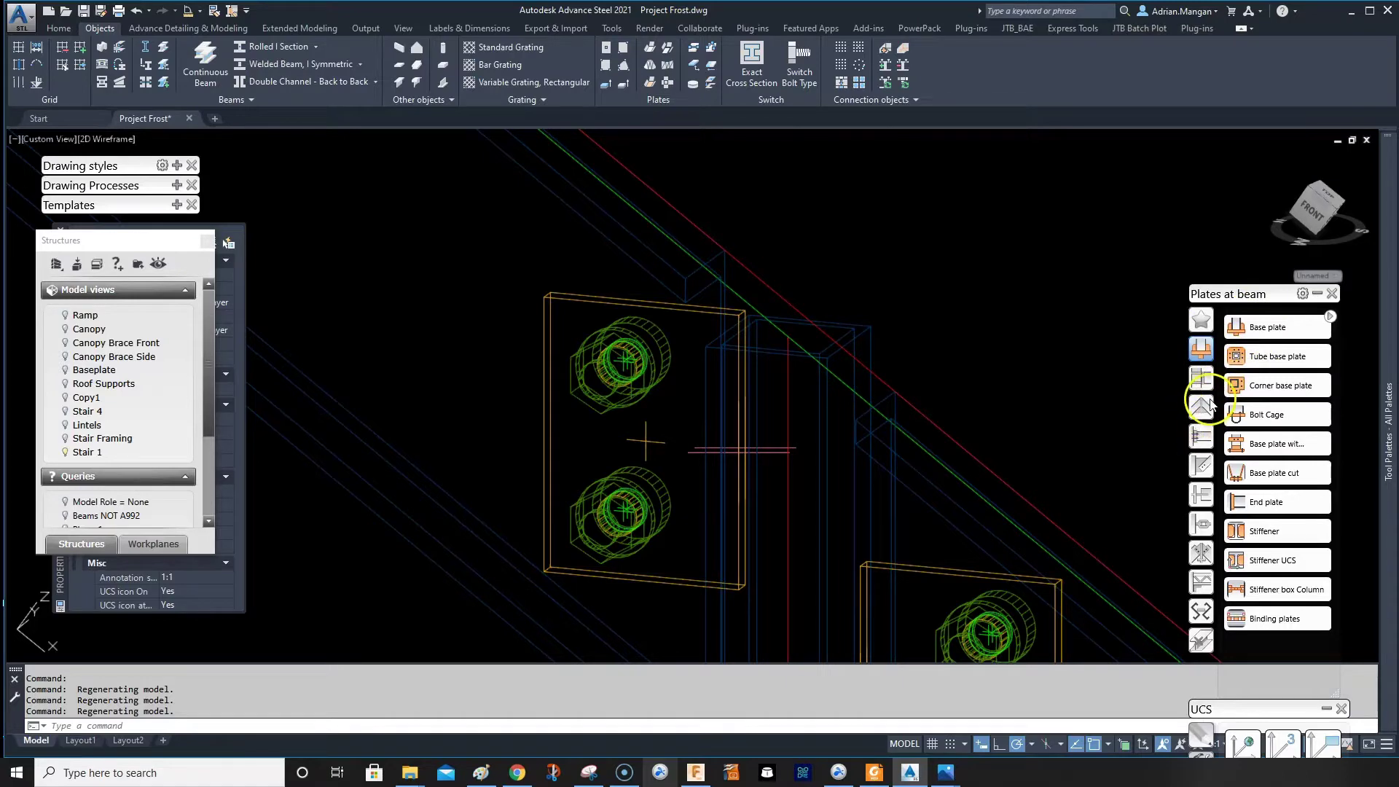
pyautogui.click(1266, 503)
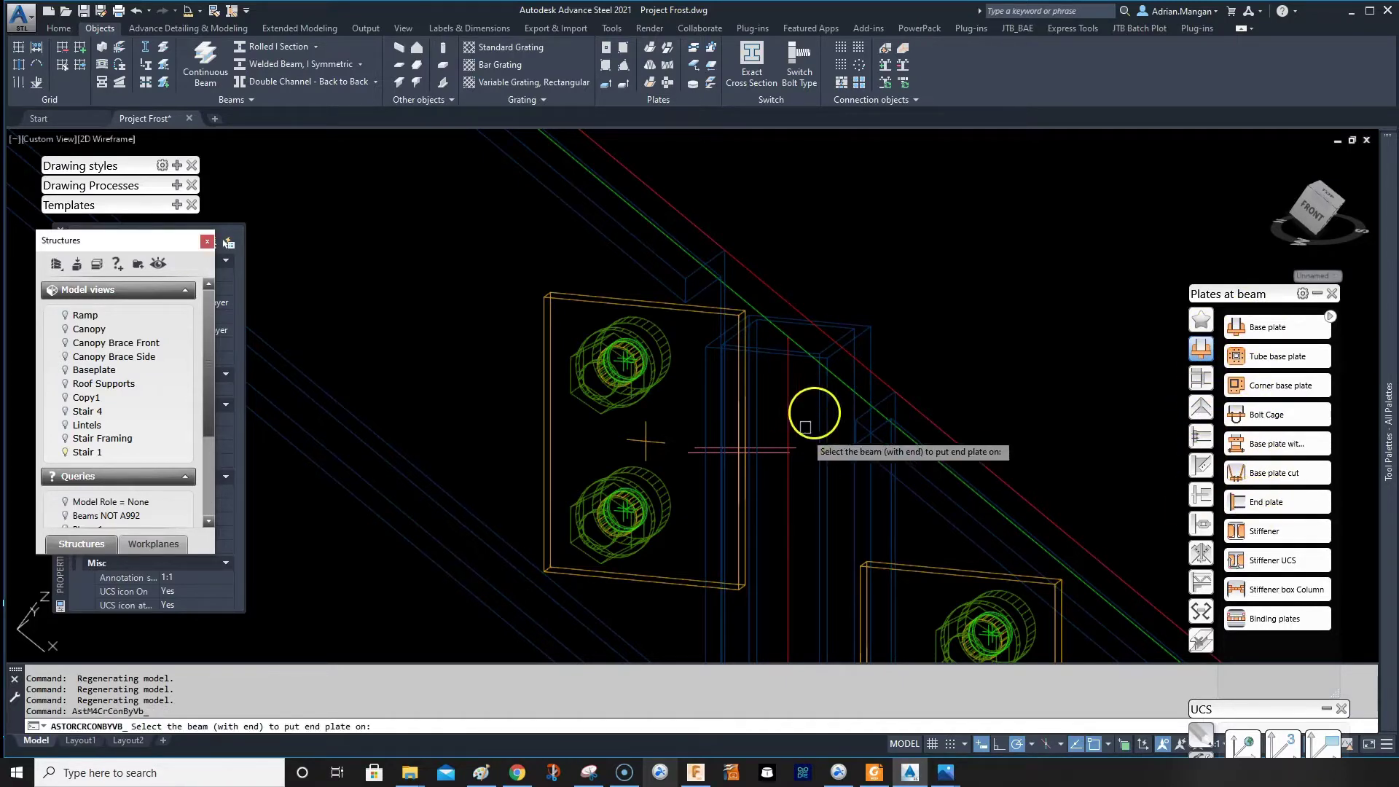
pyautogui.click(779, 291)
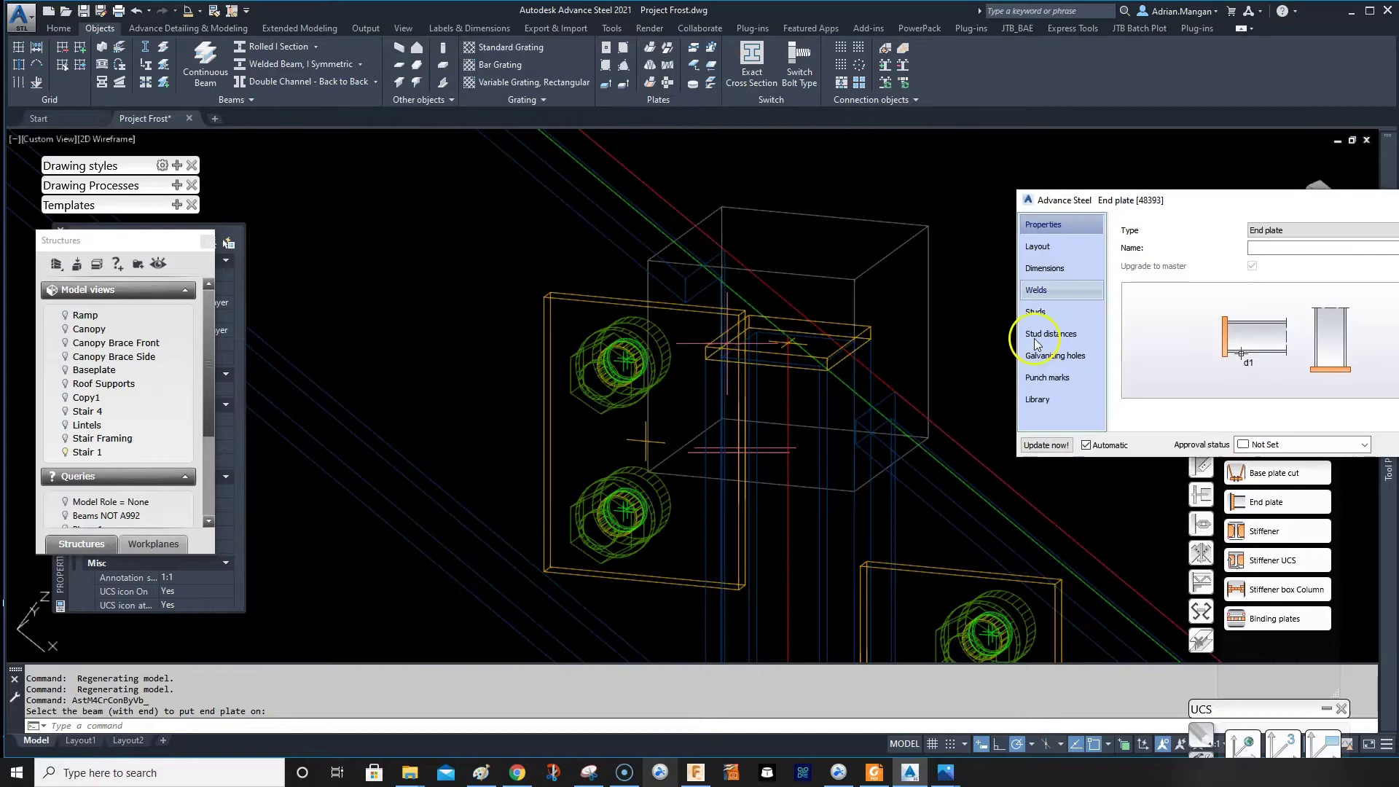
pyautogui.click(1086, 249)
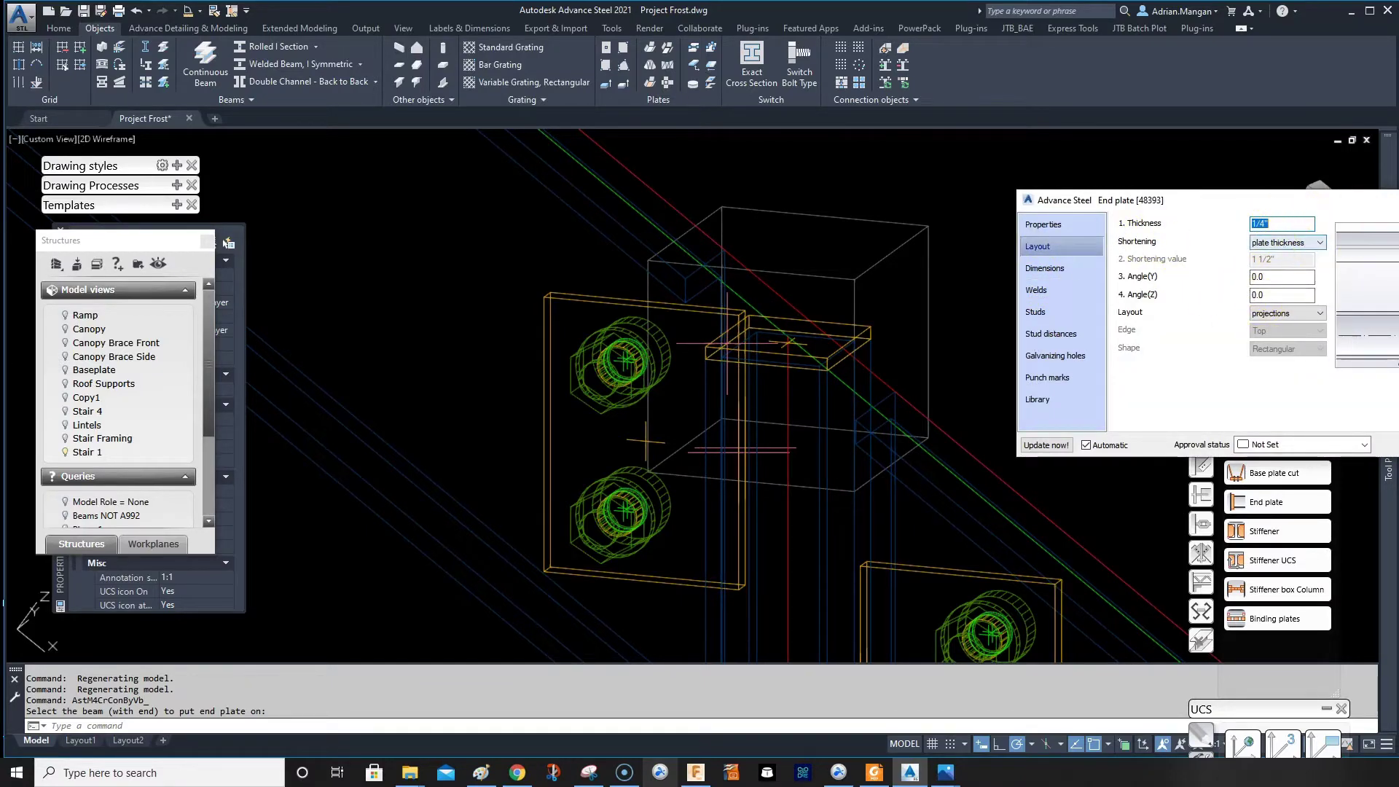
pyautogui.press('Escape')
pyautogui.moveTo(894, 274); pyautogui.dragTo(860, 370, button='middle')
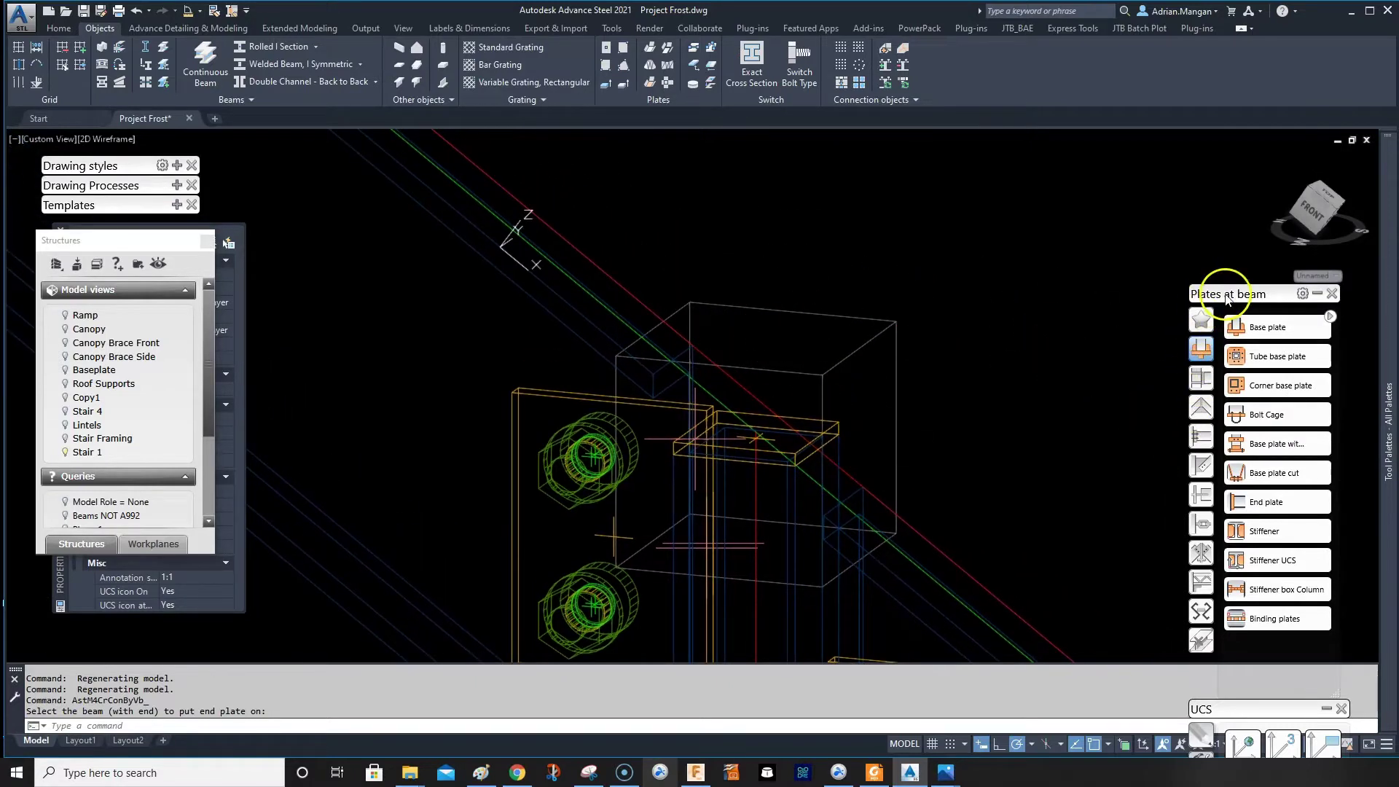
# Step: Align the UCS to the sloped beam and draw a reference line along its X axis
pyautogui.click(1319, 293)
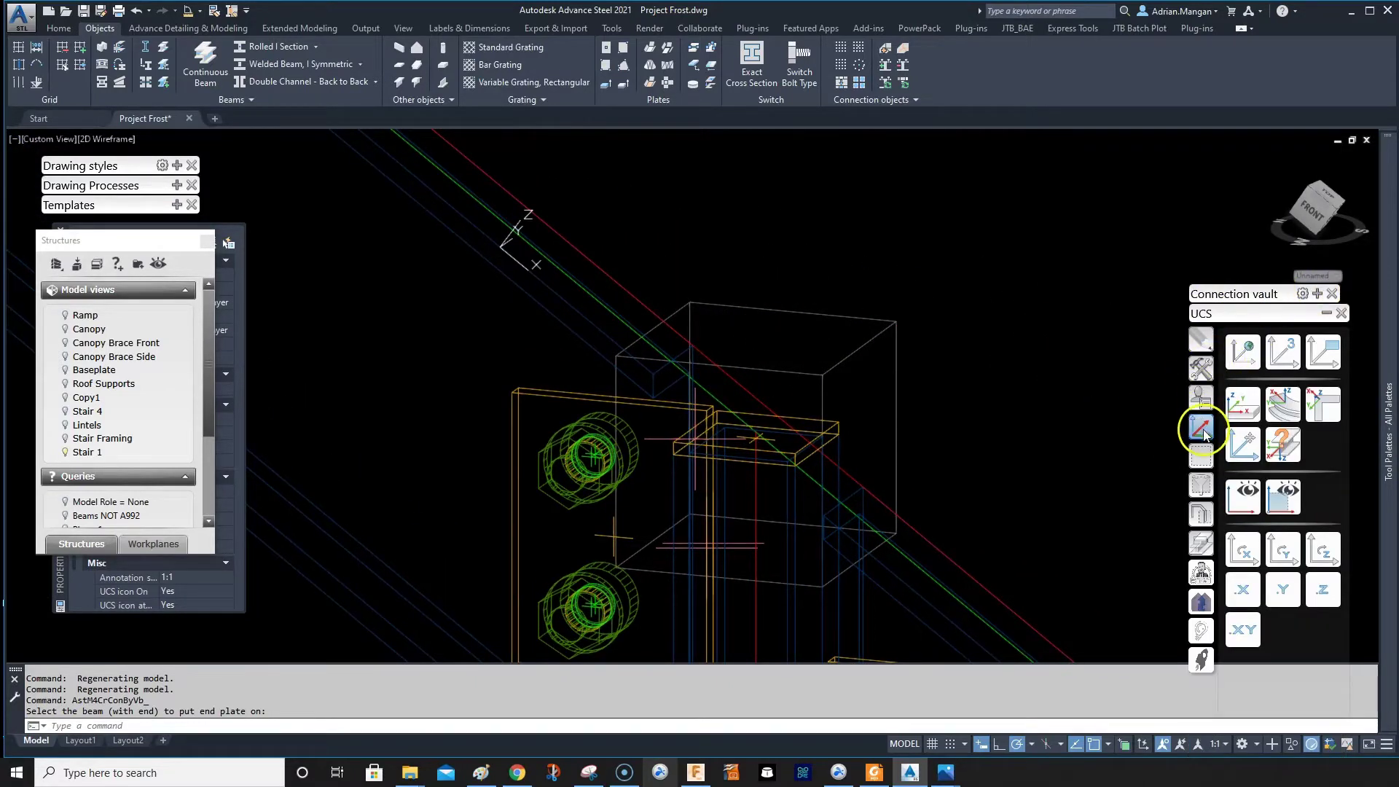
pyautogui.click(1241, 413)
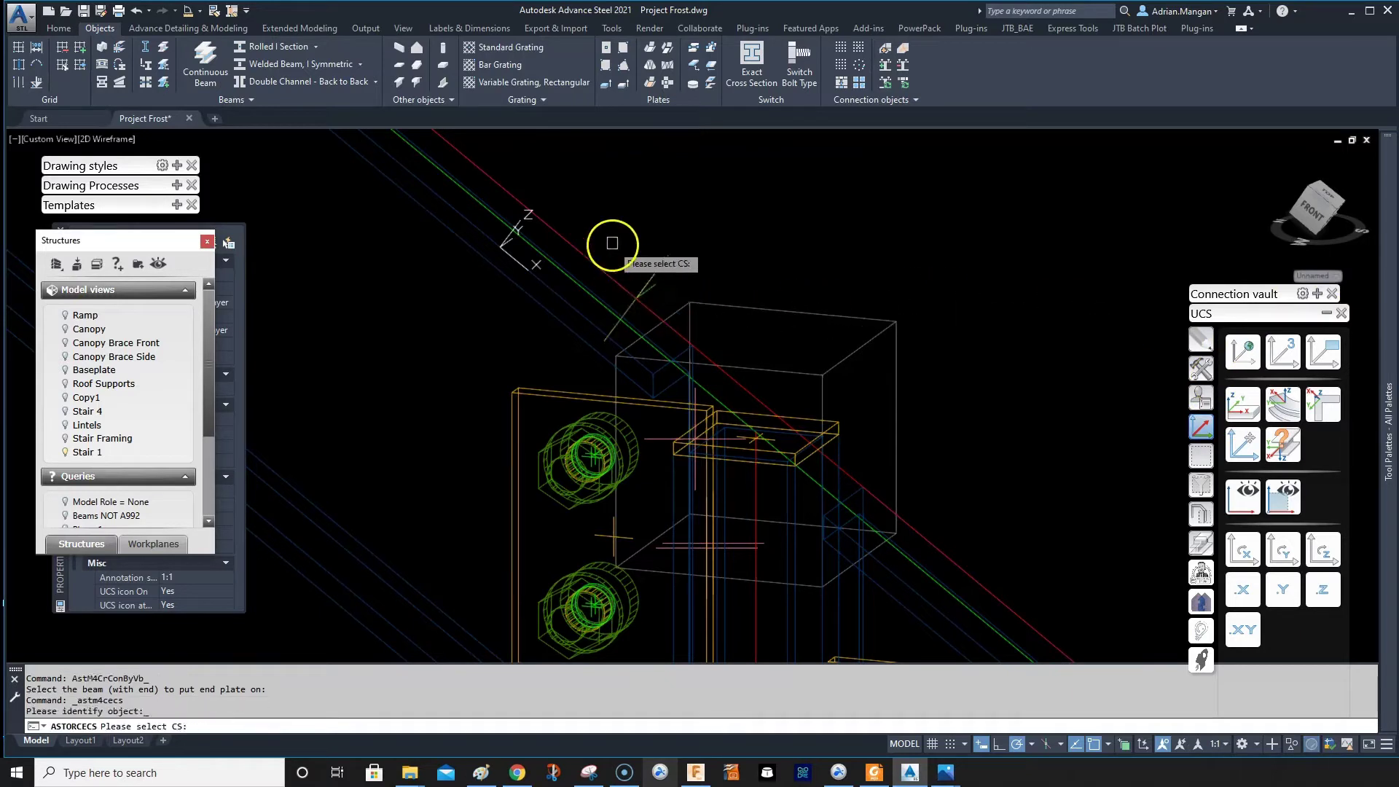
pyautogui.click(658, 264)
pyautogui.press('Return')
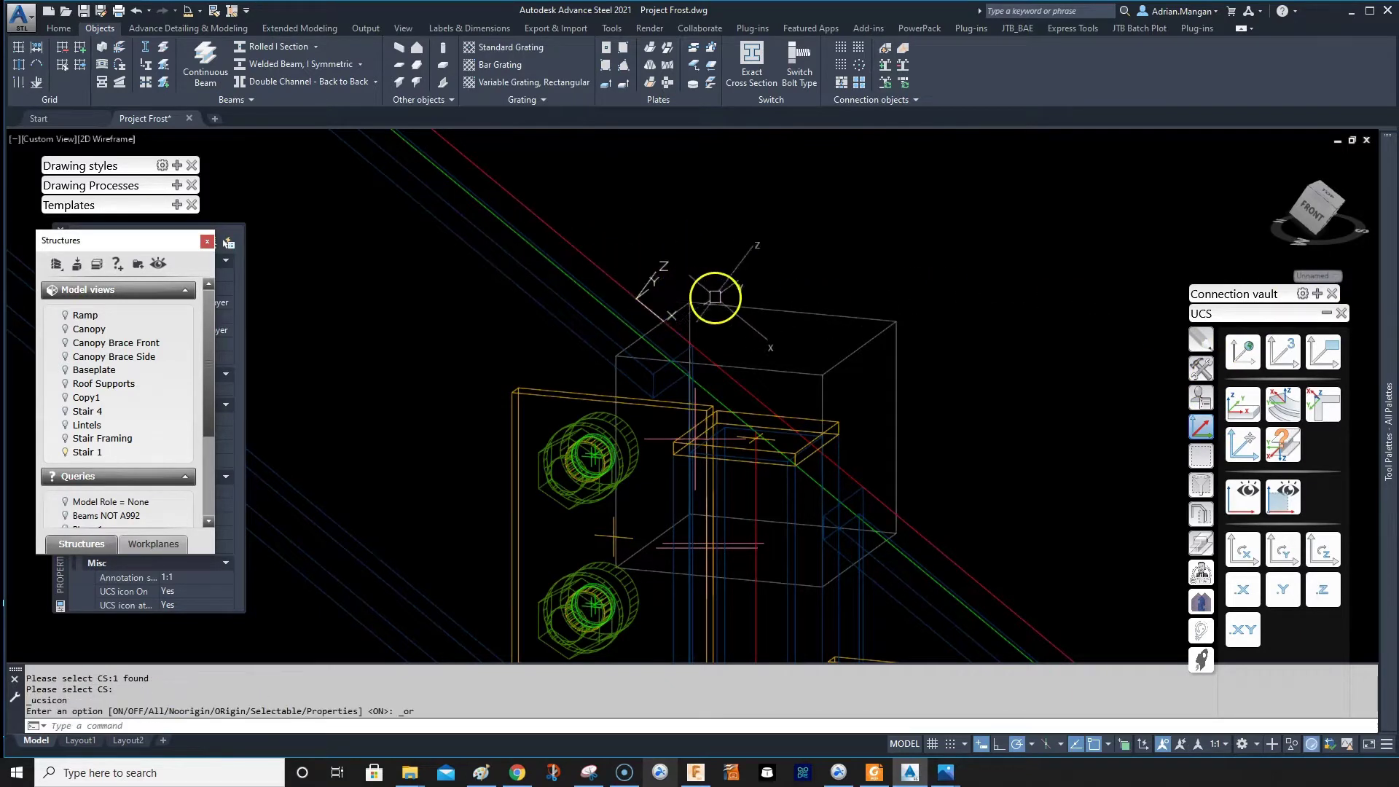
pyautogui.write('lL')
pyautogui.press('Return')
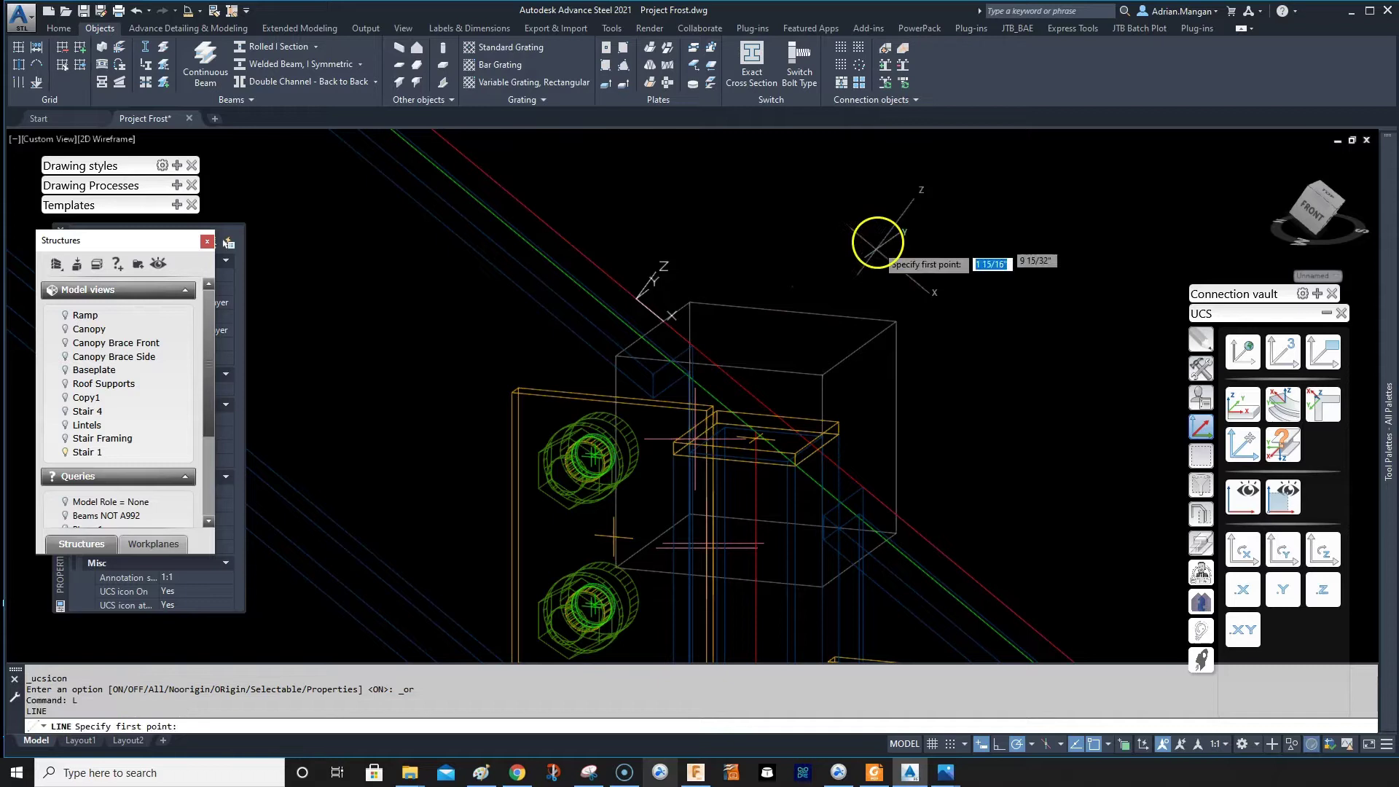
pyautogui.click(774, 408)
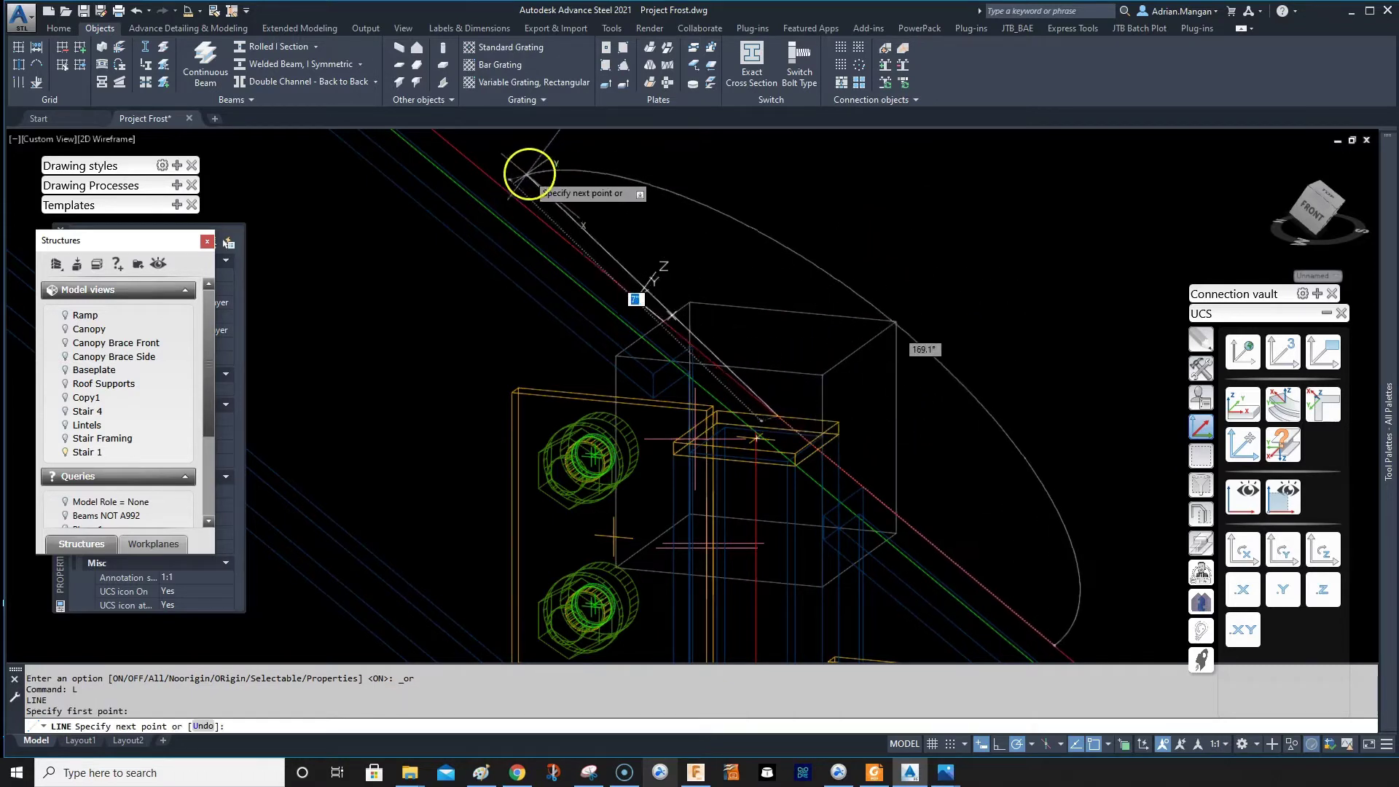
pyautogui.click(510, 197)
pyautogui.press('Escape')
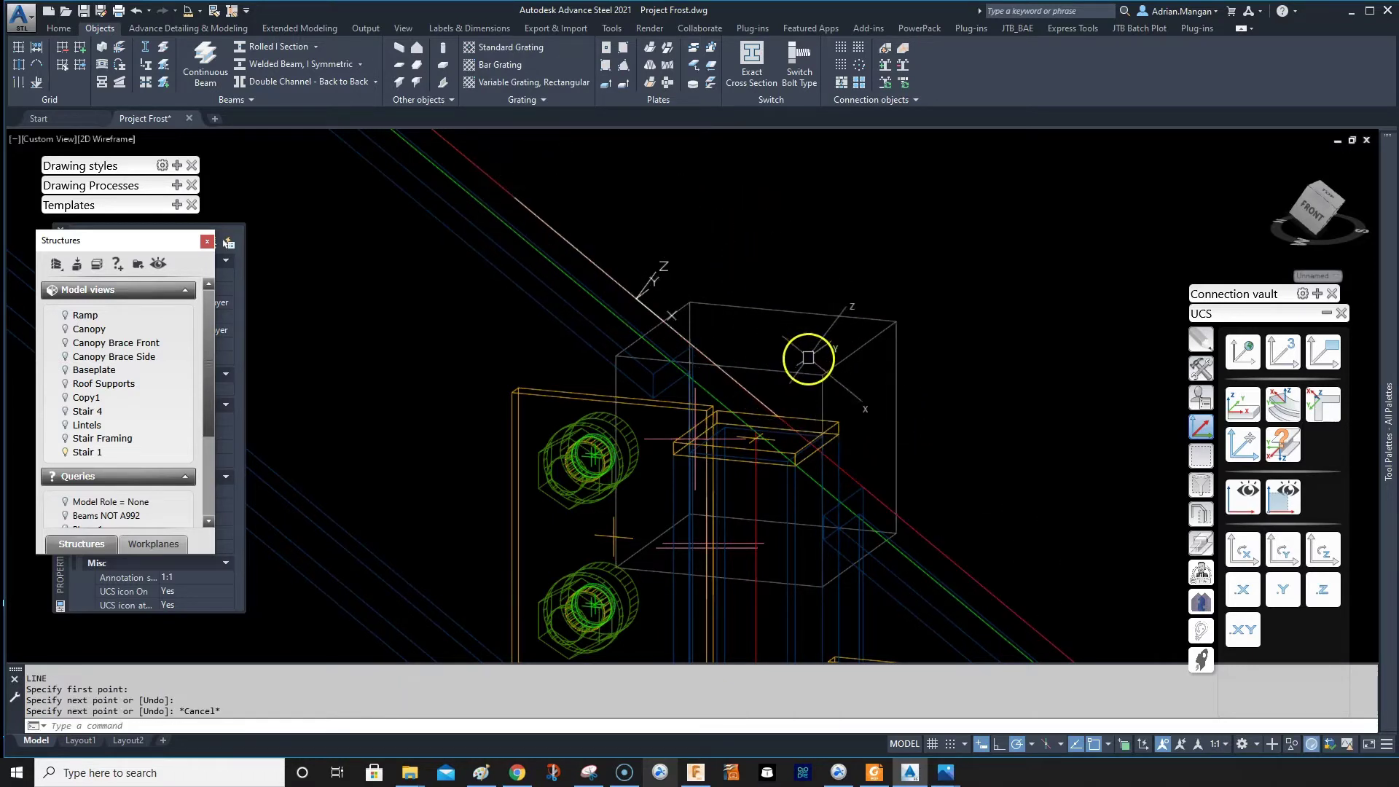
# Step: Reset the UCS to World and draw a horizontal reference line from the beam end
pyautogui.click(1242, 351)
pyautogui.write('L')
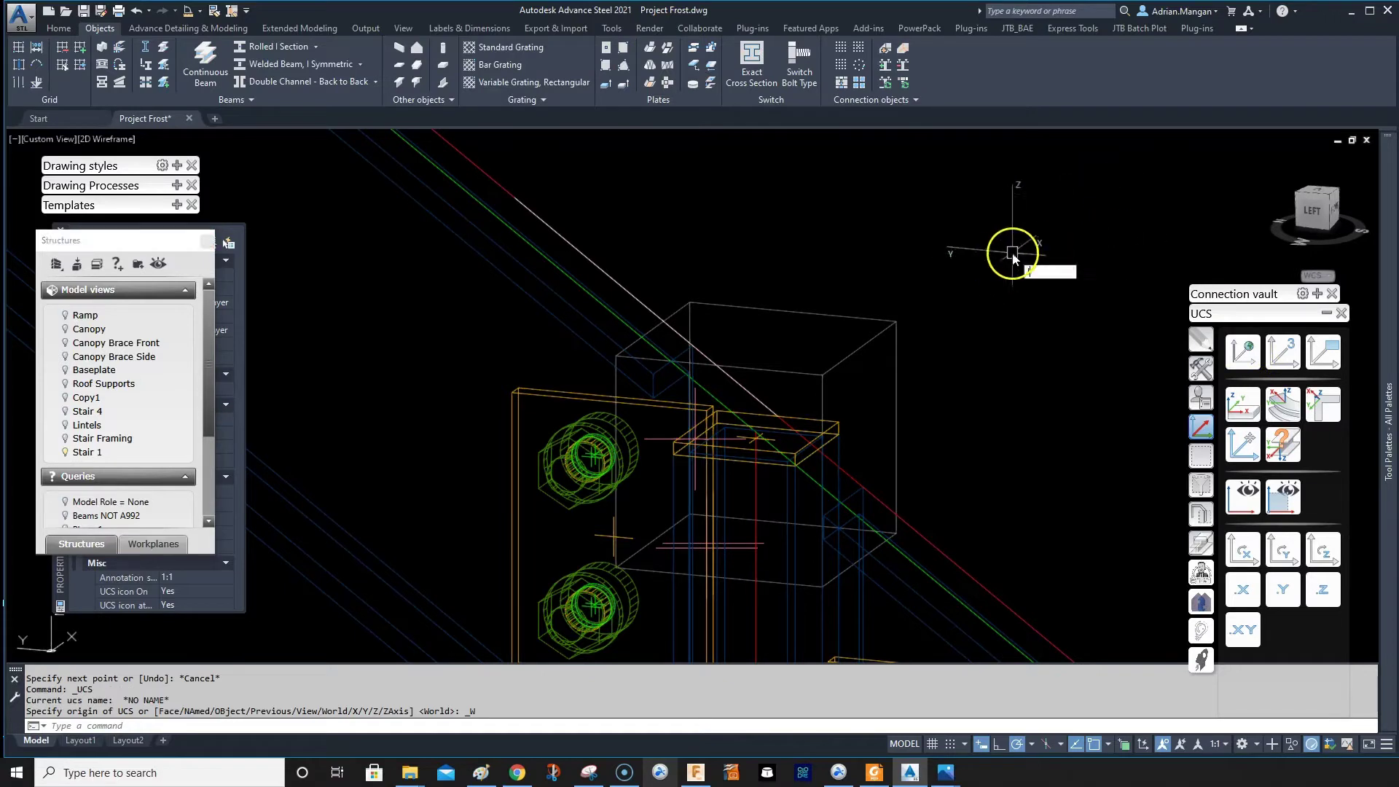
pyautogui.press('Return')
pyautogui.click(769, 417)
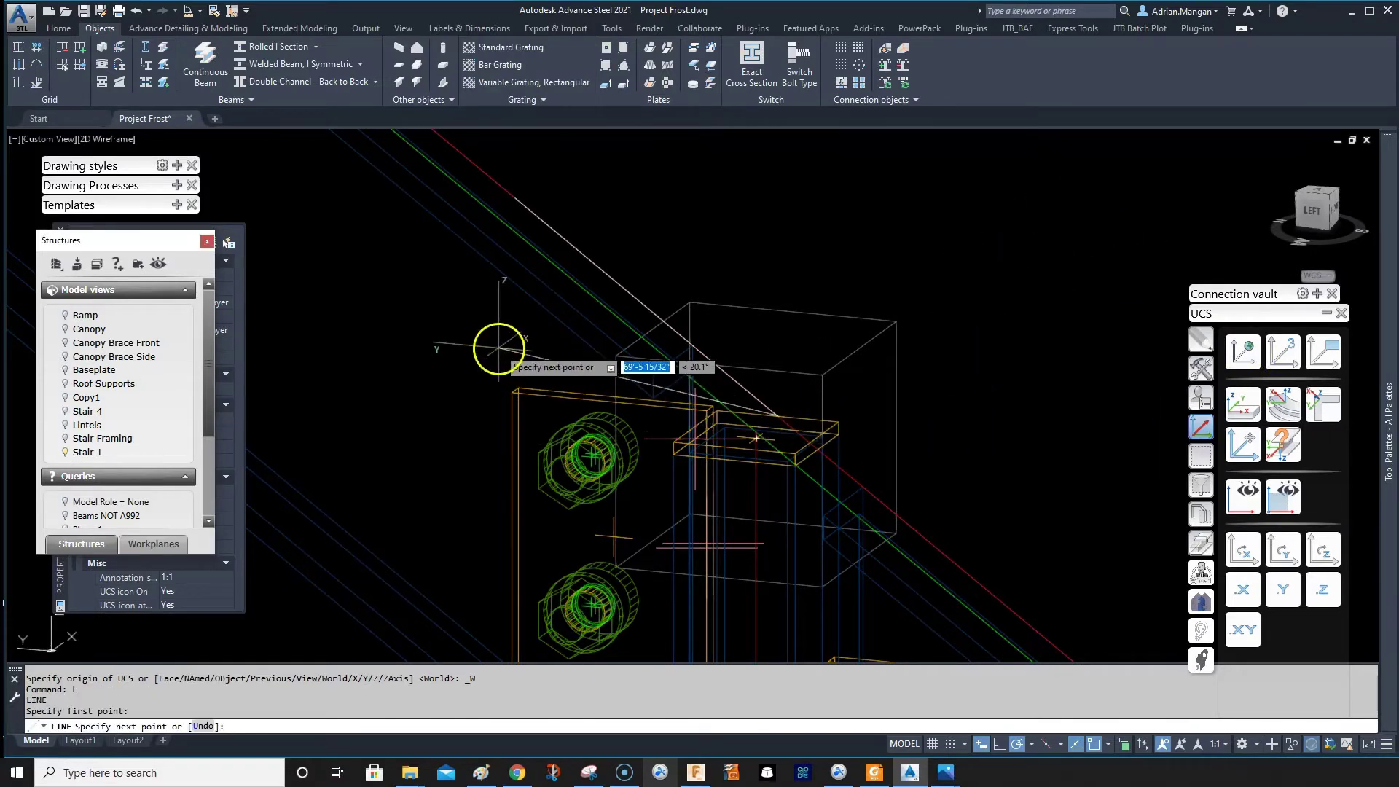
pyautogui.click(377, 379)
pyautogui.press('Escape')
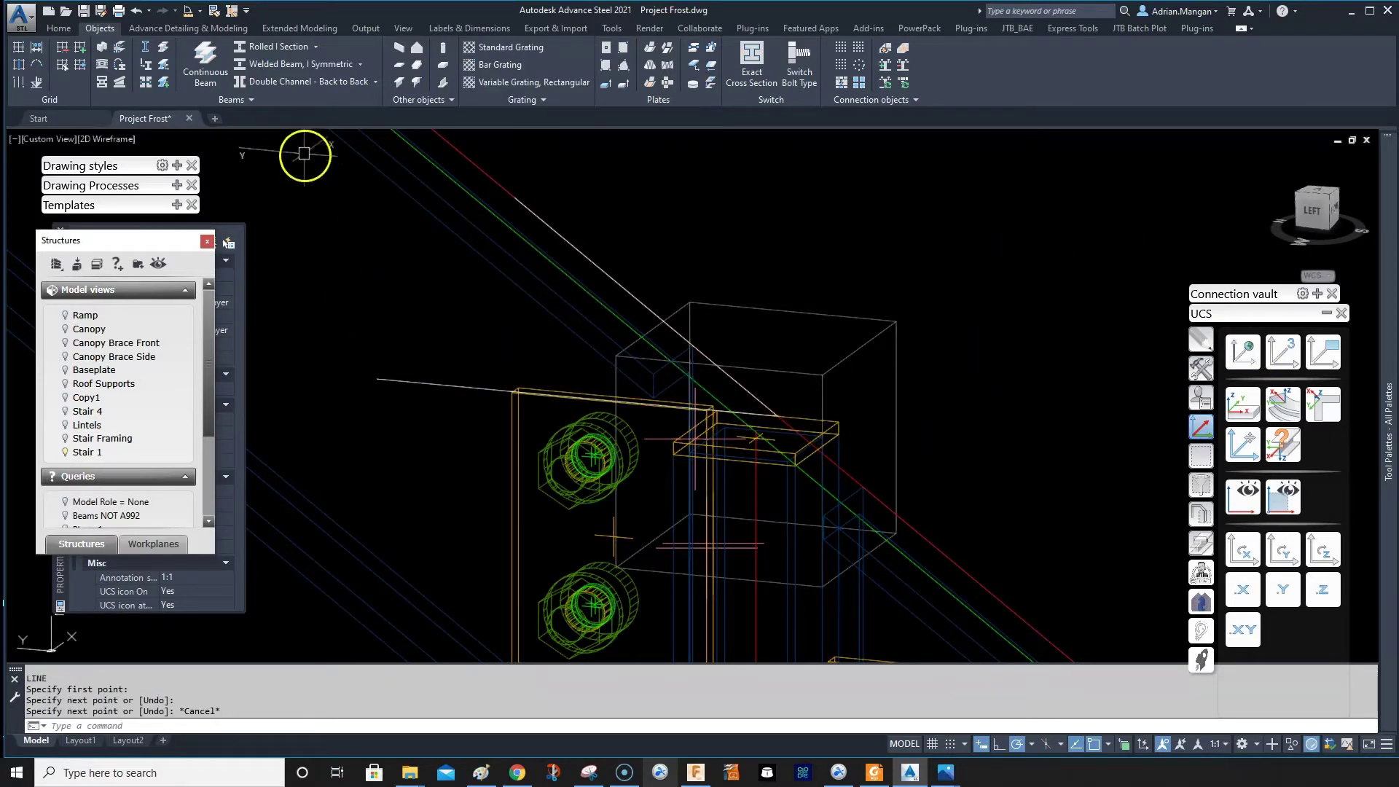
# Step: Measure the angle between the two reference lines, reading 35.7°
pyautogui.click(197, 12)
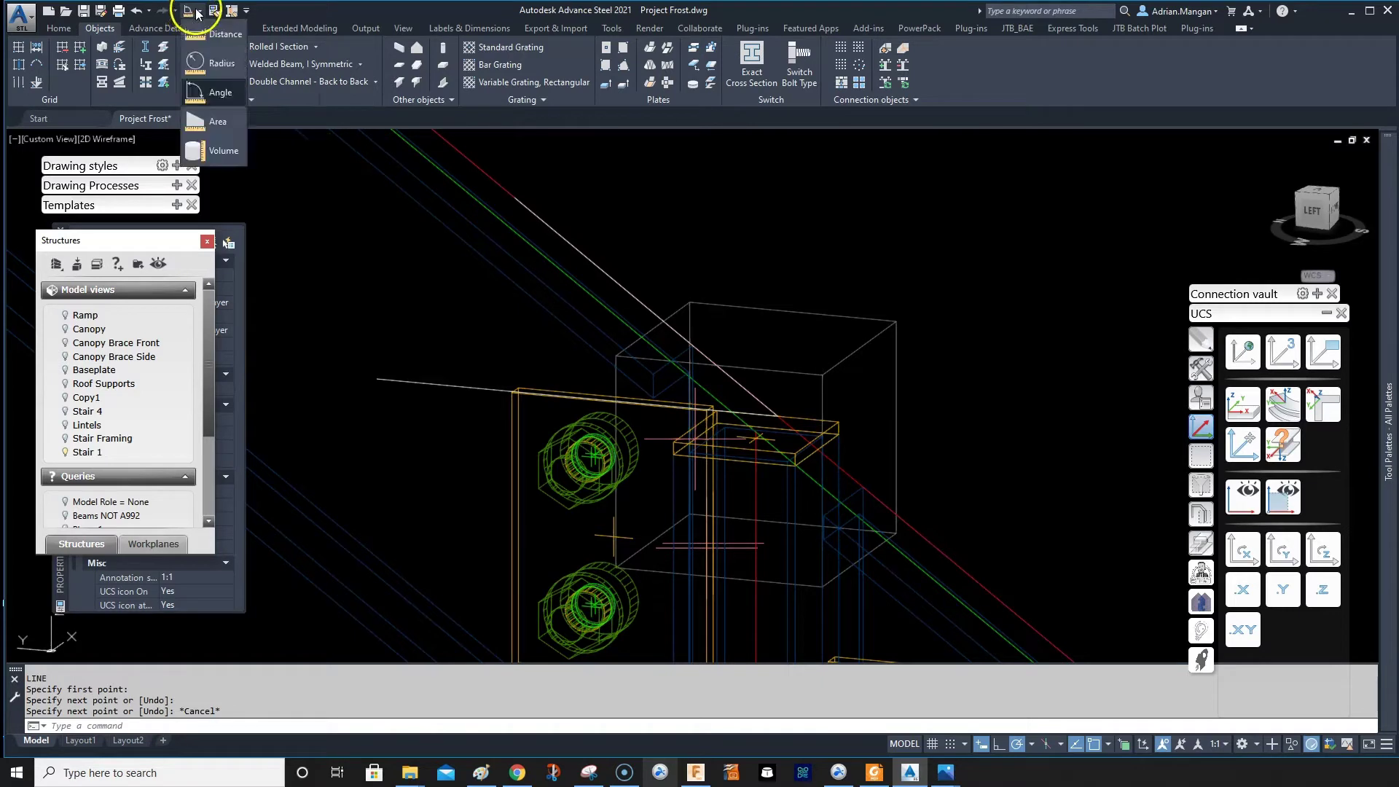
pyautogui.click(210, 93)
pyautogui.click(500, 386)
pyautogui.click(575, 249)
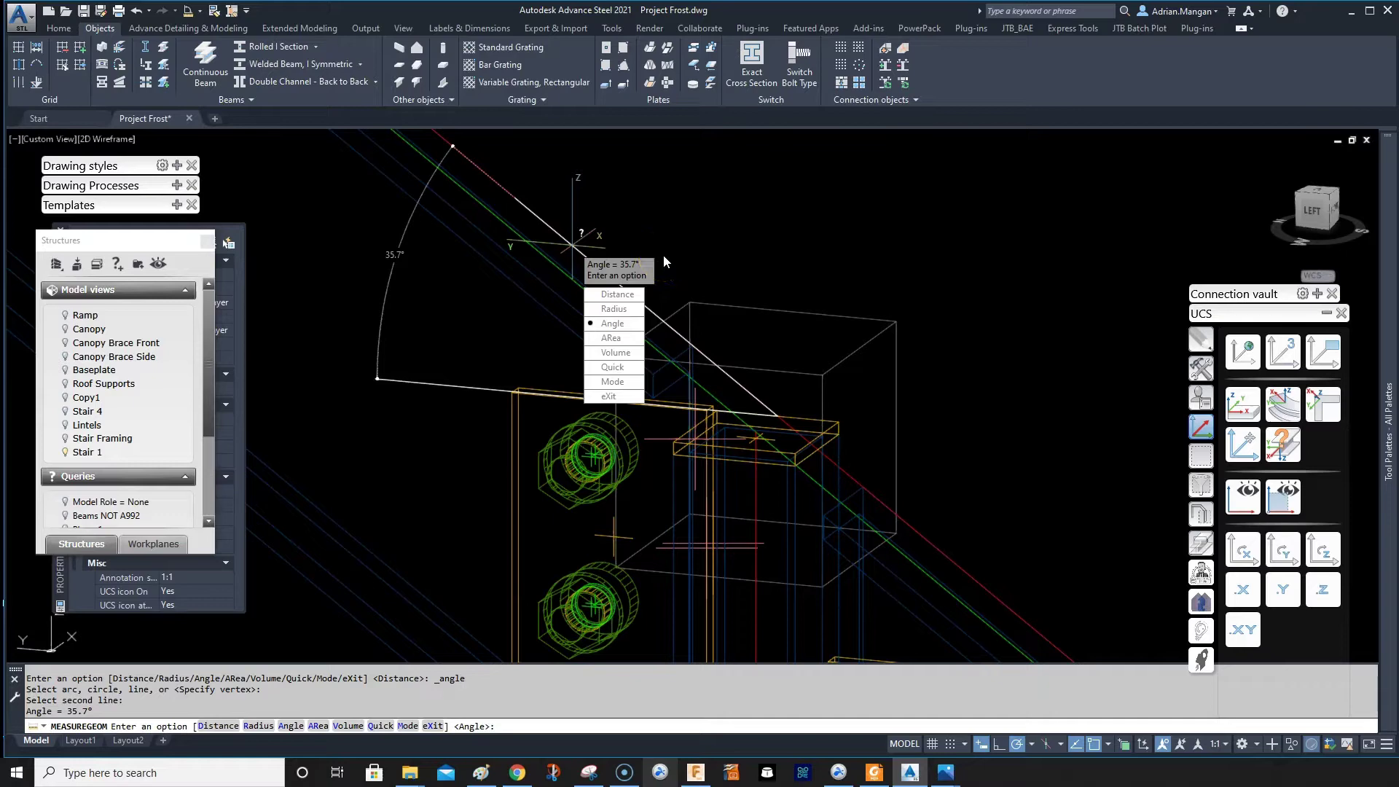
pyautogui.press('Escape')
pyautogui.keyDown('shift'); pyautogui.moveTo(685, 253); pyautogui.dragTo(828, 420, button='middle'); pyautogui.keyUp('shift')
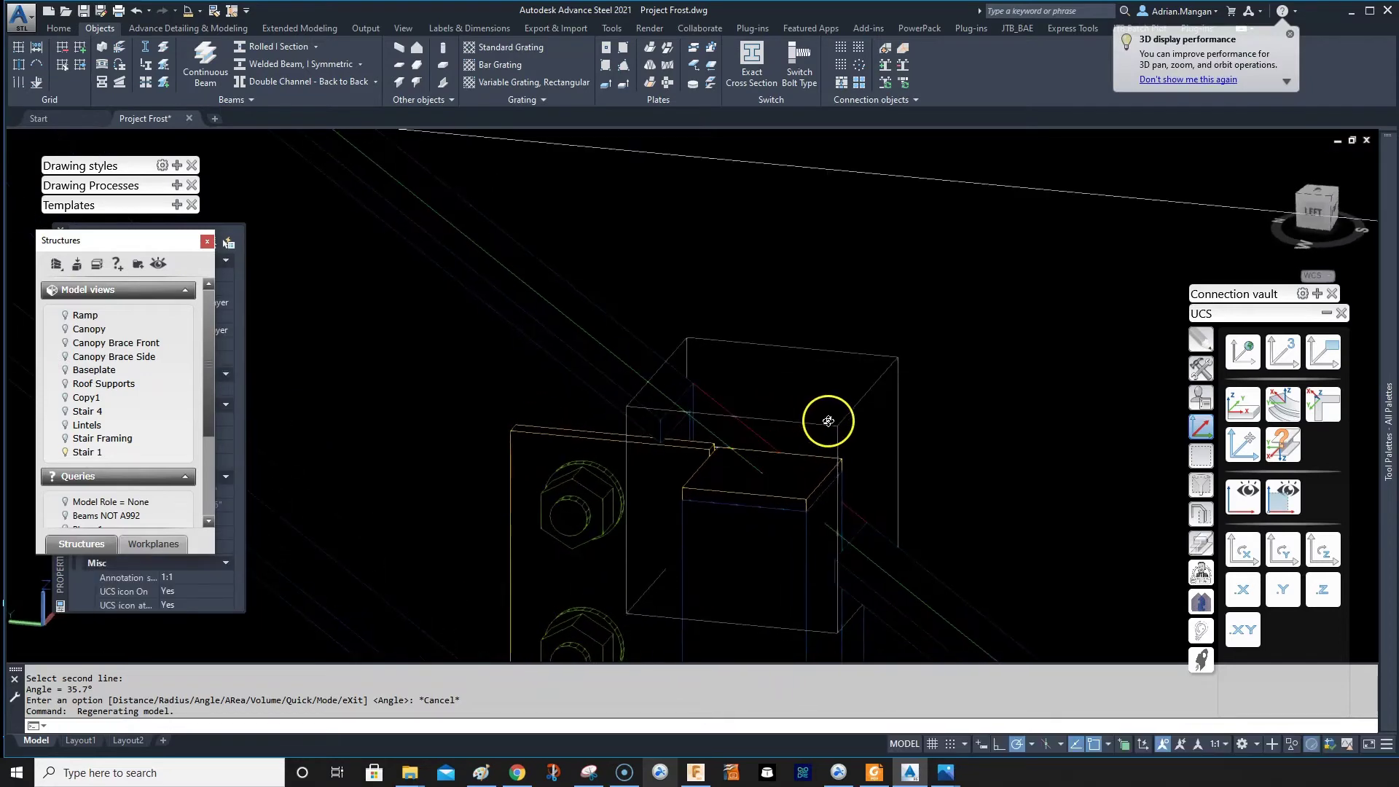
pyautogui.scroll(3, 790, 416)
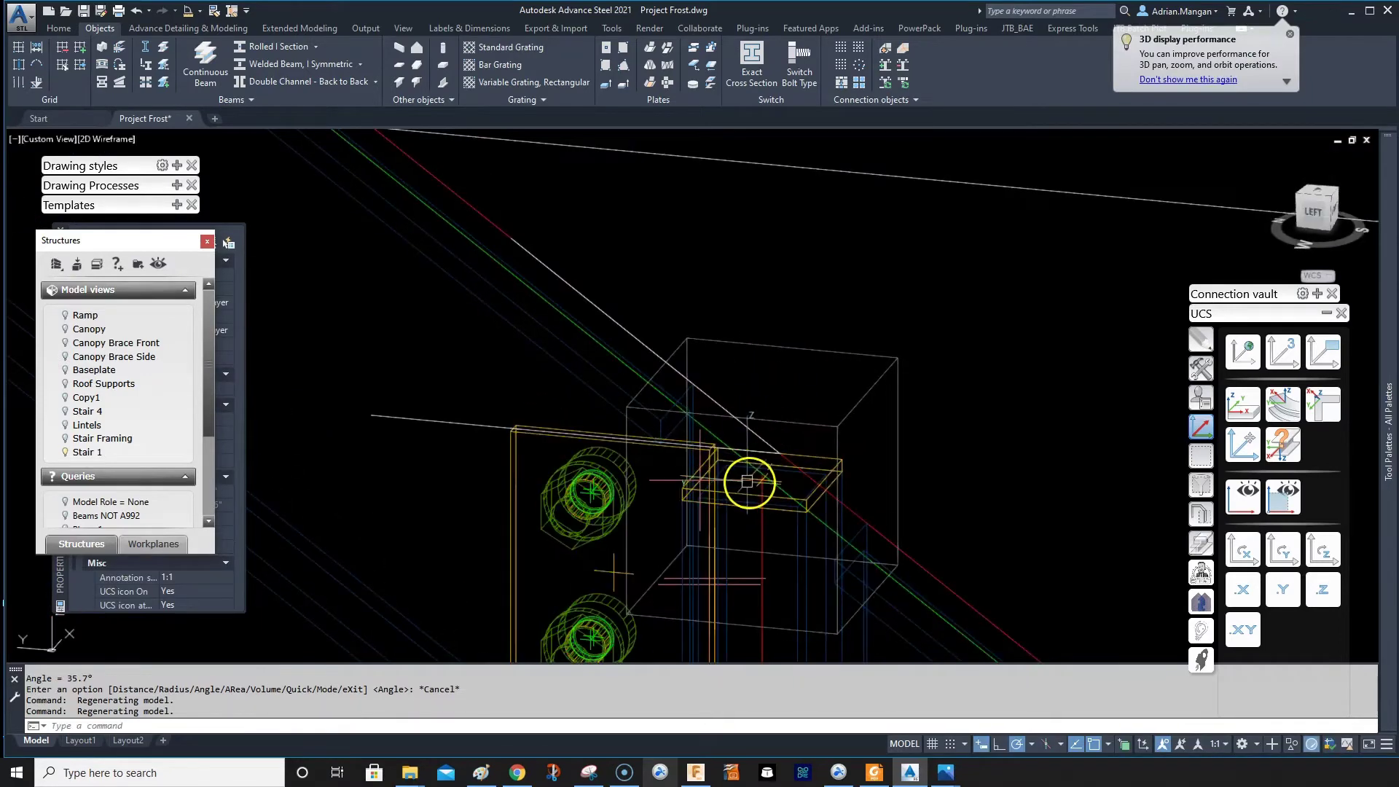
# Step: Set the end plate's Angle(Y) to 0.0 on its Layout page, then view the beam end from the left
pyautogui.moveTo(772, 460); pyautogui.dragTo(806, 375, button='middle')
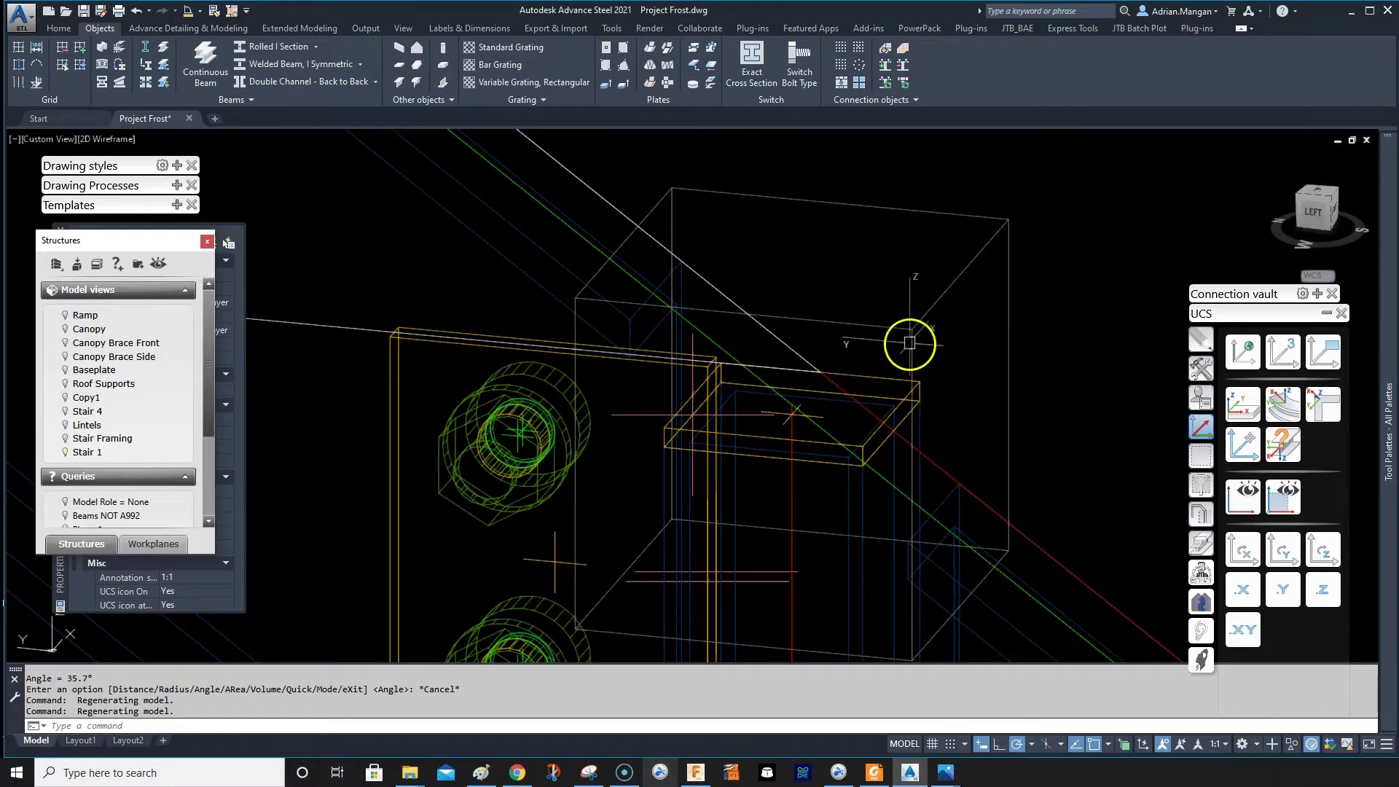
pyautogui.doubleClick(909, 323)
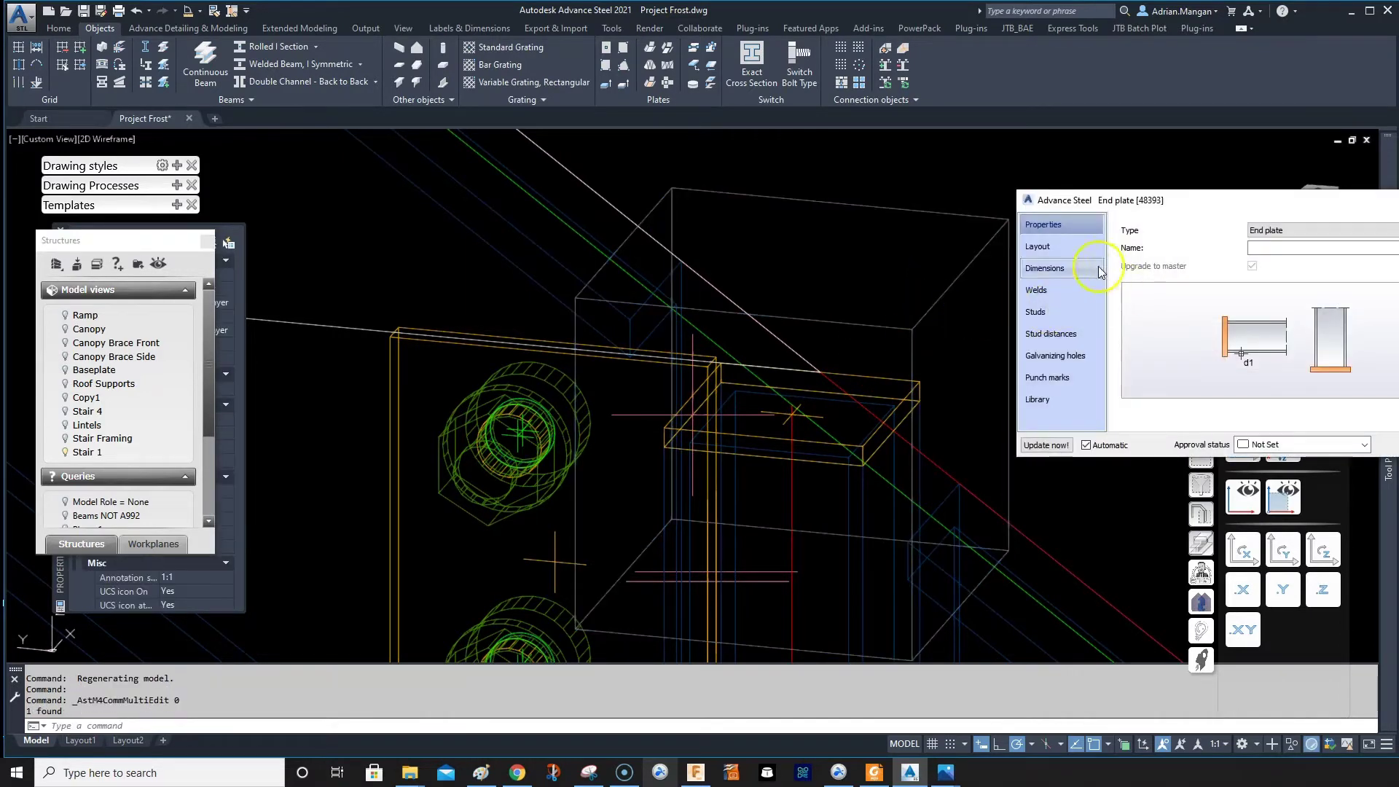
pyautogui.click(1080, 245)
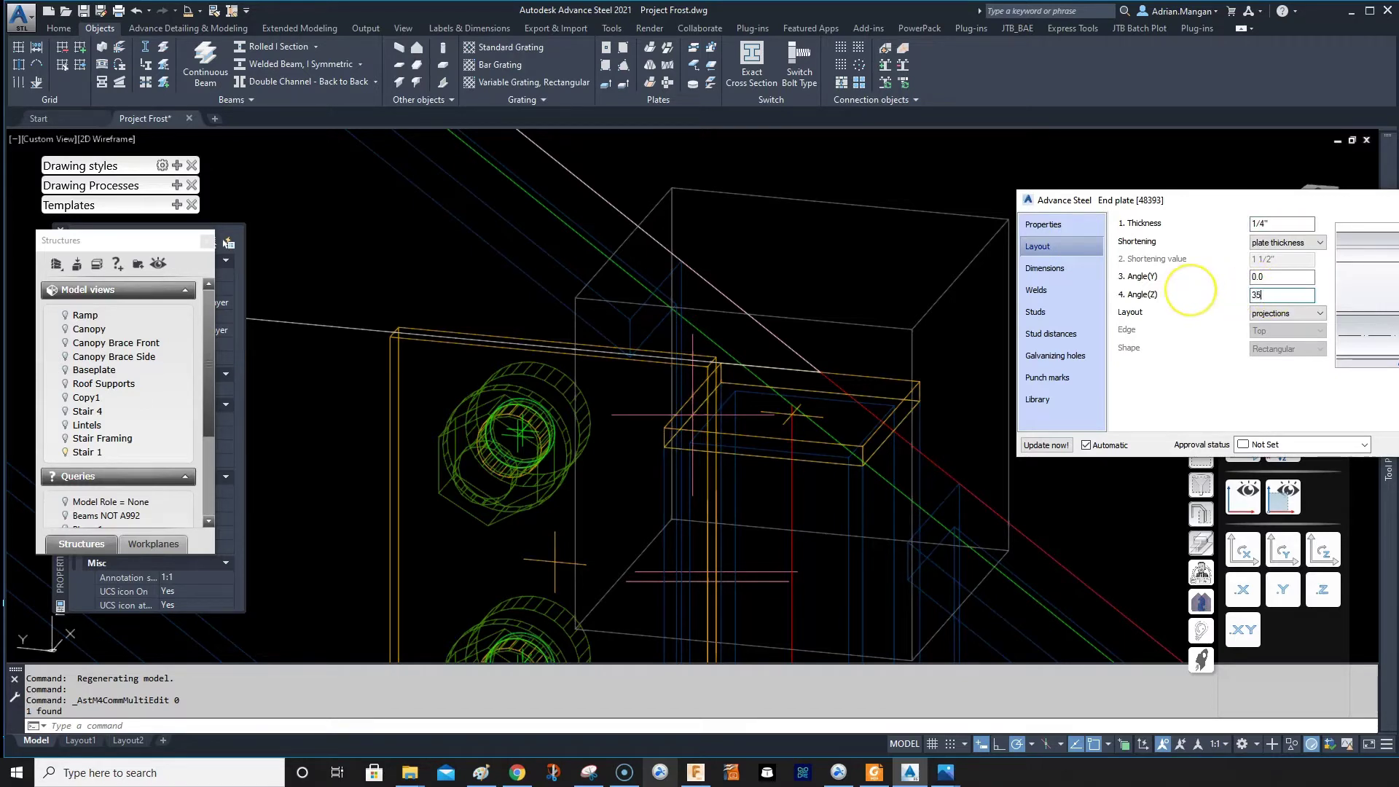
pyautogui.click(1277, 277)
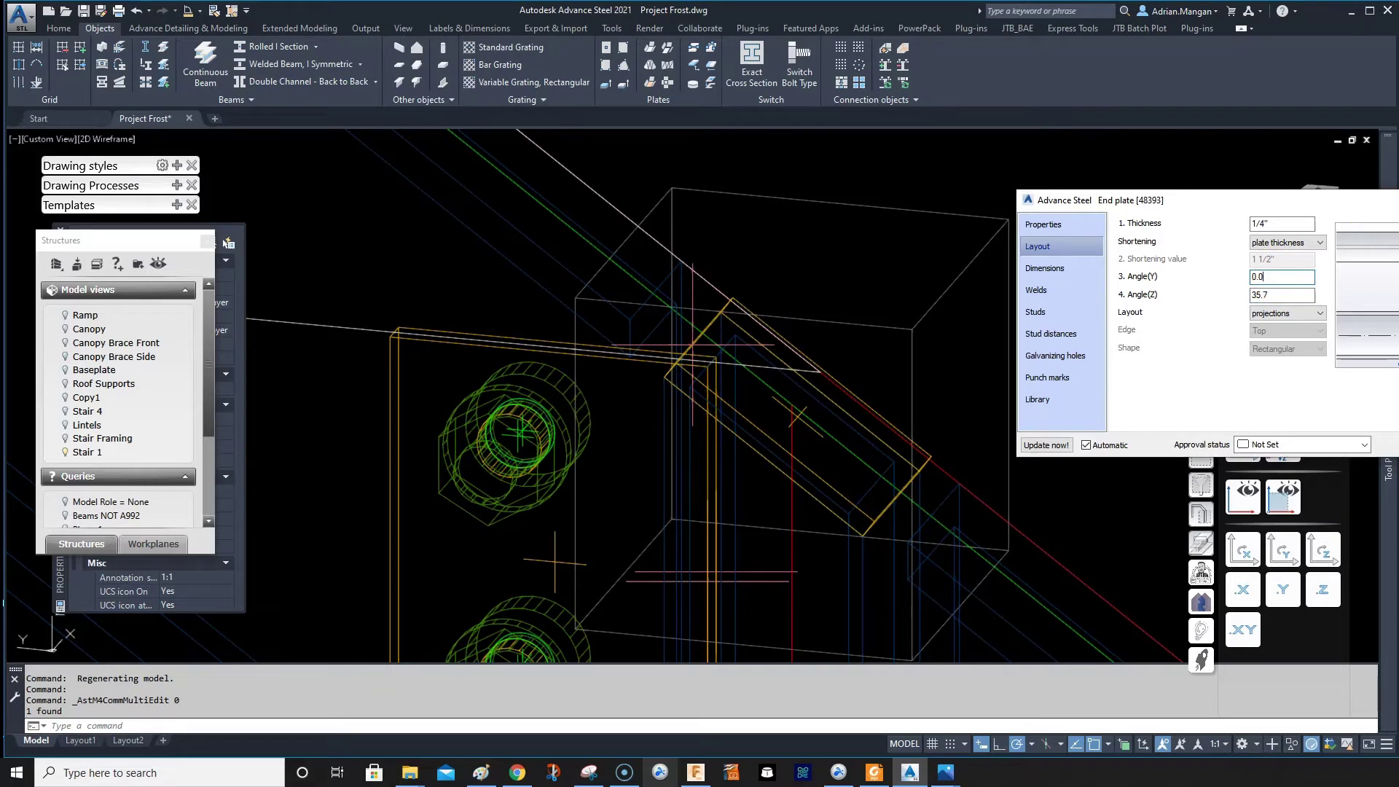
pyautogui.press('Escape')
pyautogui.keyDown('shift'); pyautogui.moveTo(1005, 347); pyautogui.dragTo(972, 315, button='middle'); pyautogui.keyUp('shift')
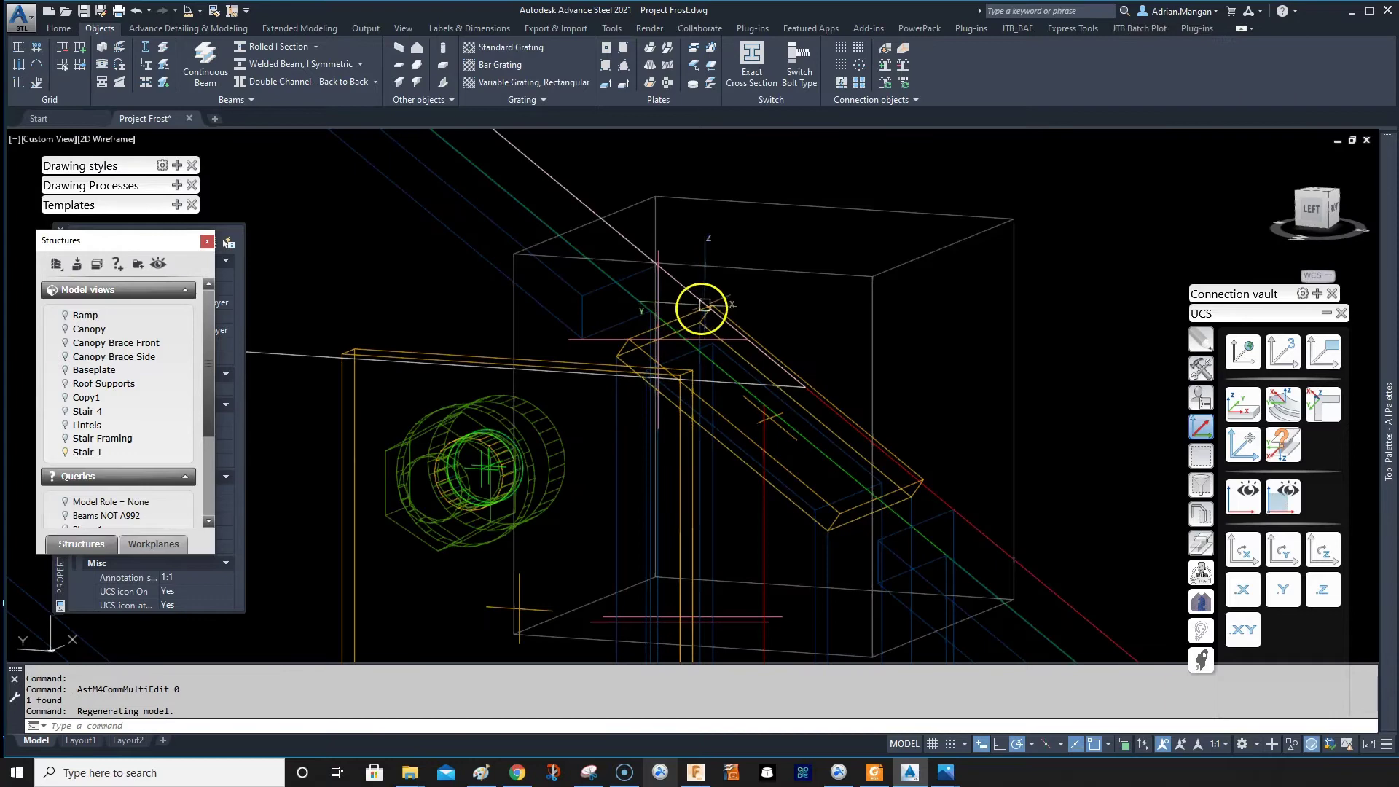
# Step: Set the end plate's layout to 'total from edge' measured from the Top edge
pyautogui.doubleClick(722, 268)
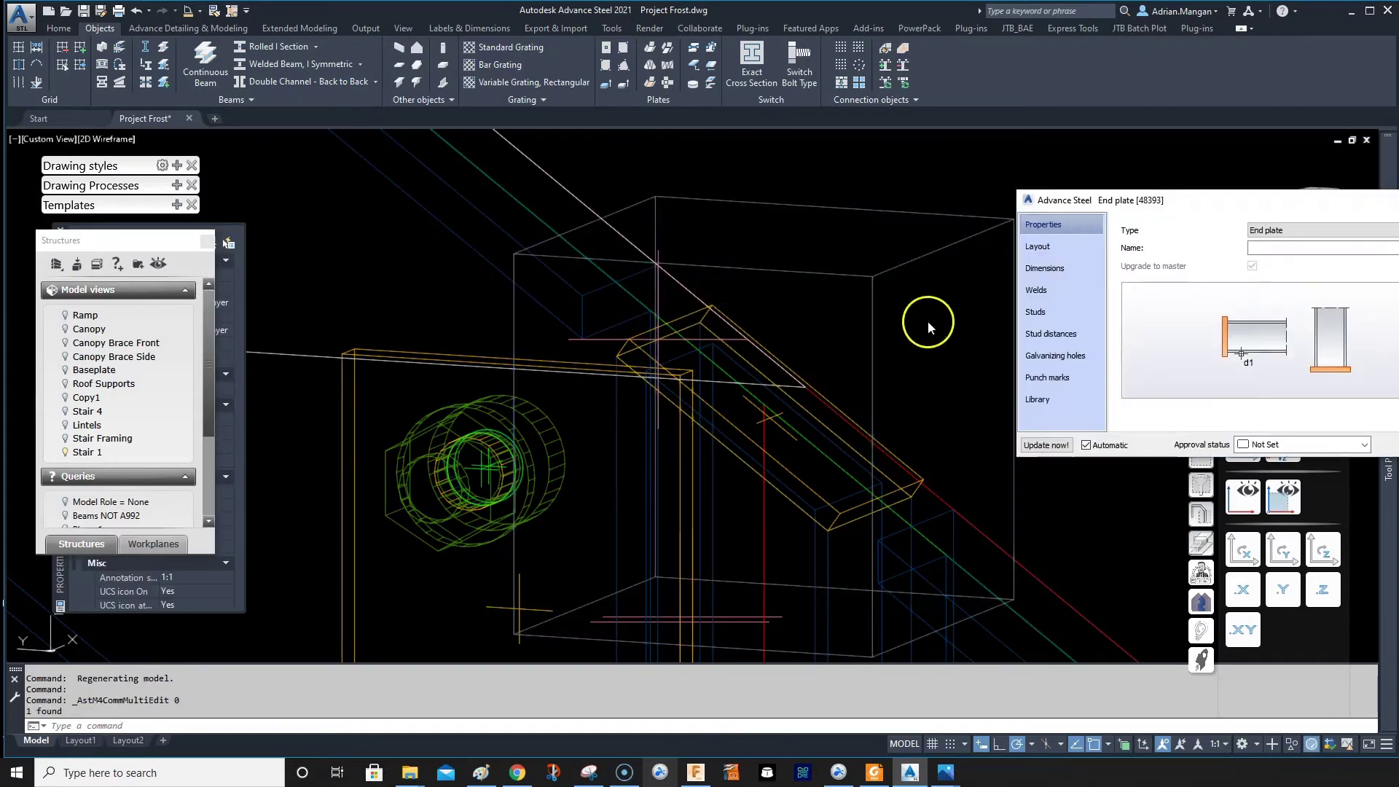
pyautogui.click(1080, 253)
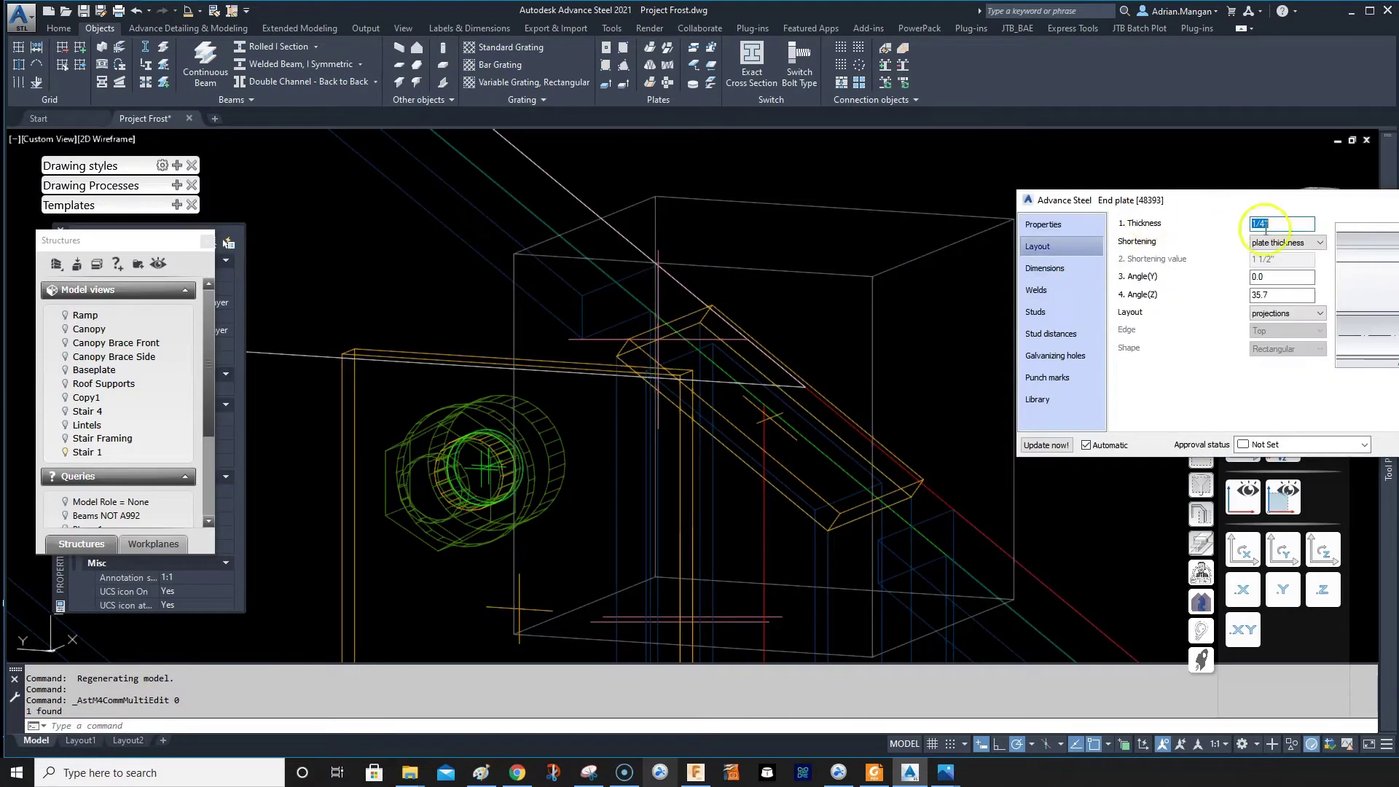
pyautogui.click(1287, 313)
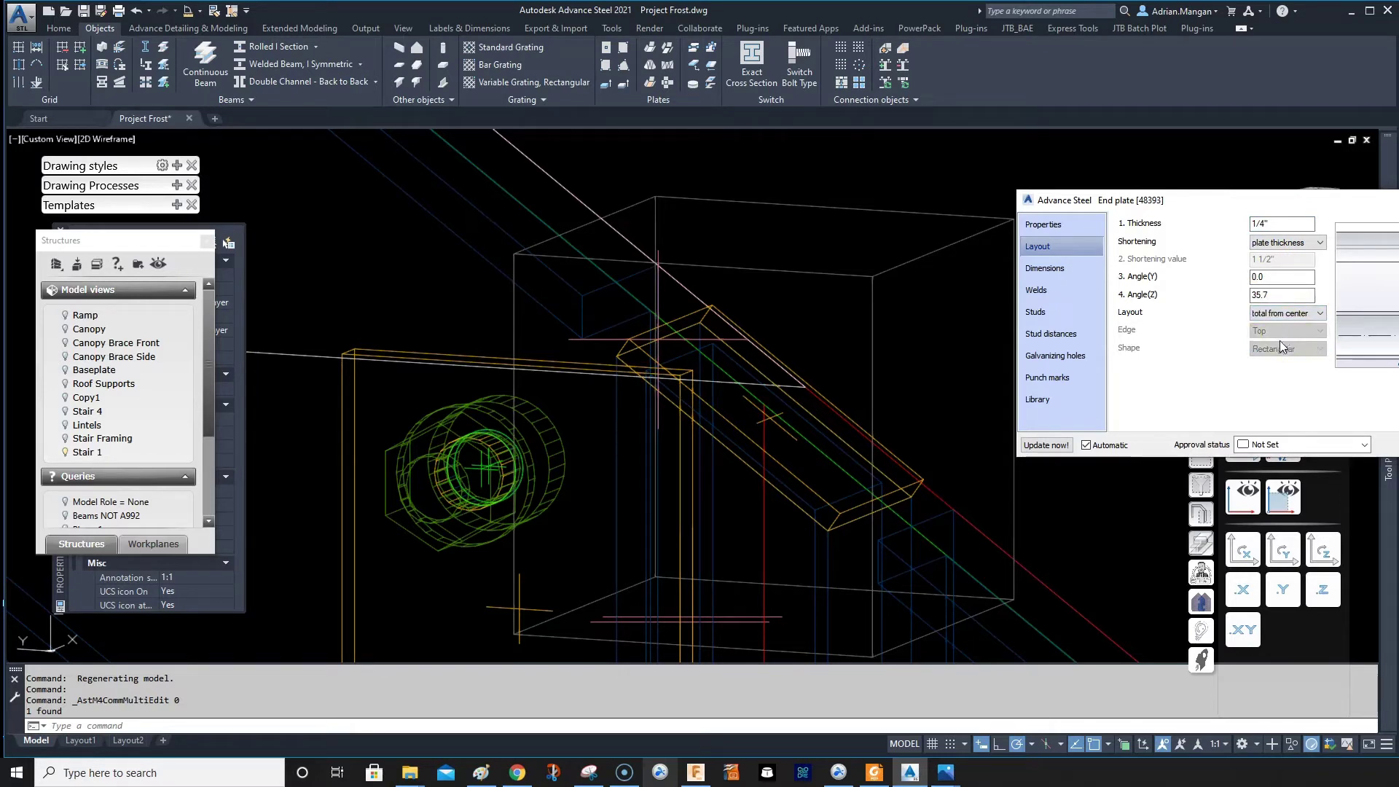
pyautogui.click(1284, 314)
pyautogui.click(1280, 314)
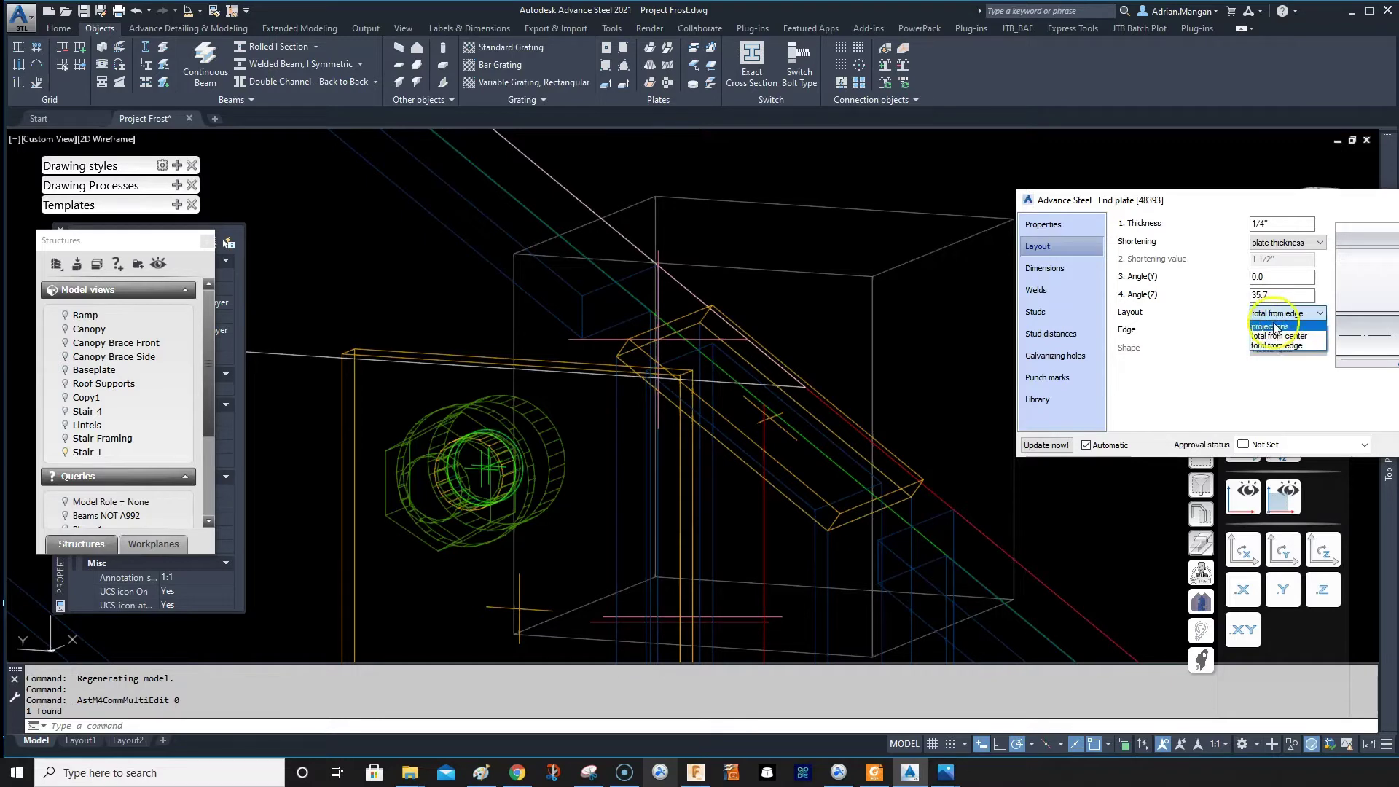
pyautogui.click(1285, 273)
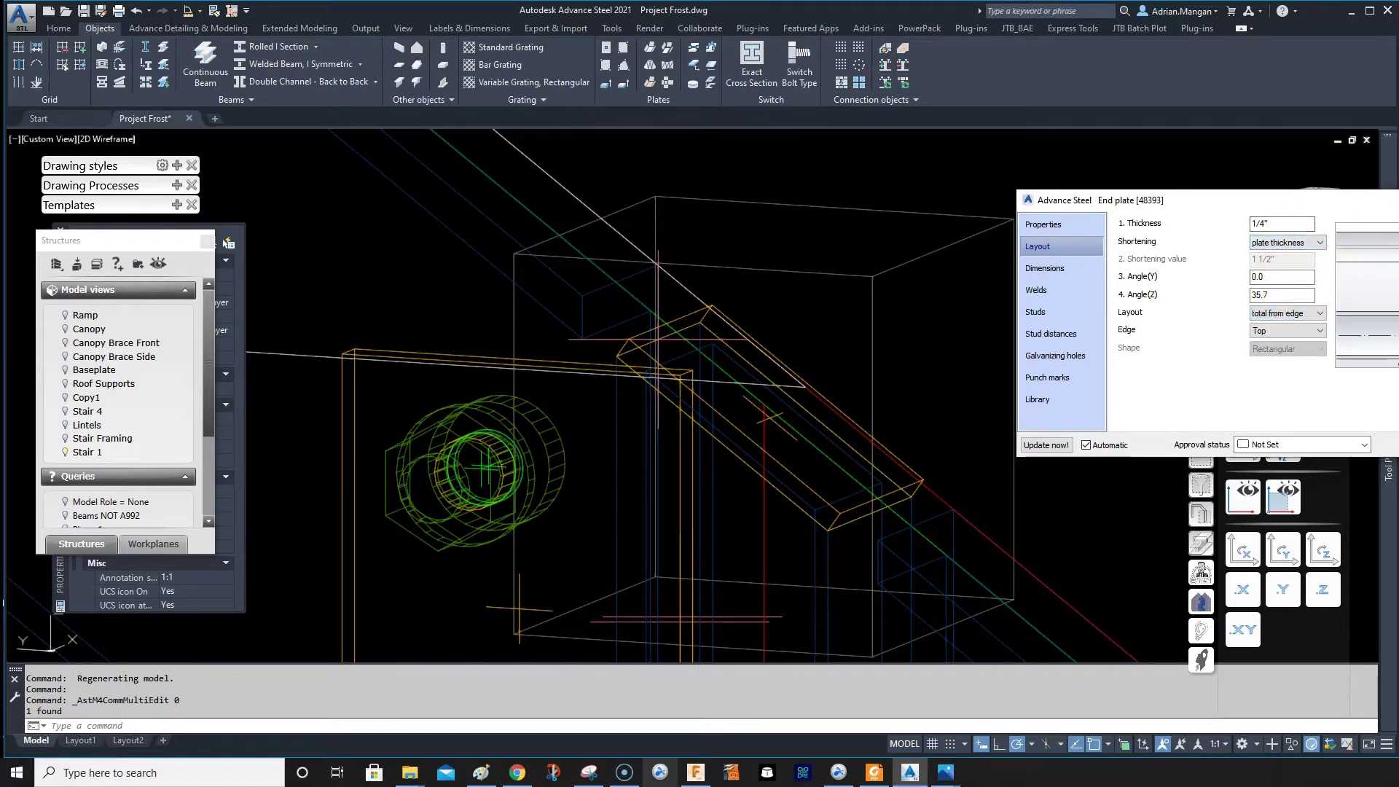
pyautogui.click(1398, 199)
pyautogui.click(908, 492)
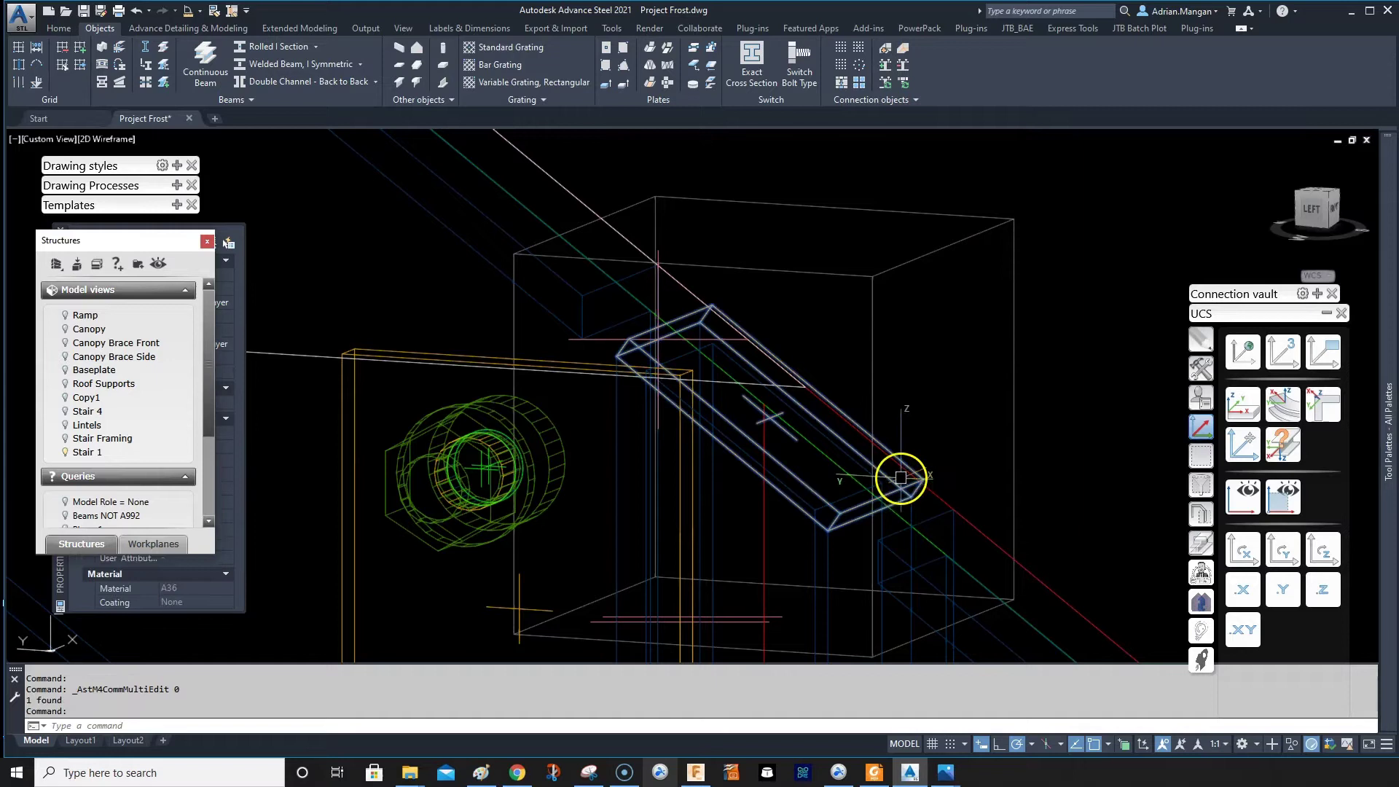
# Step: Delete the end plate, then start and cancel a Base plate placement on the column
pyautogui.press('Delete')
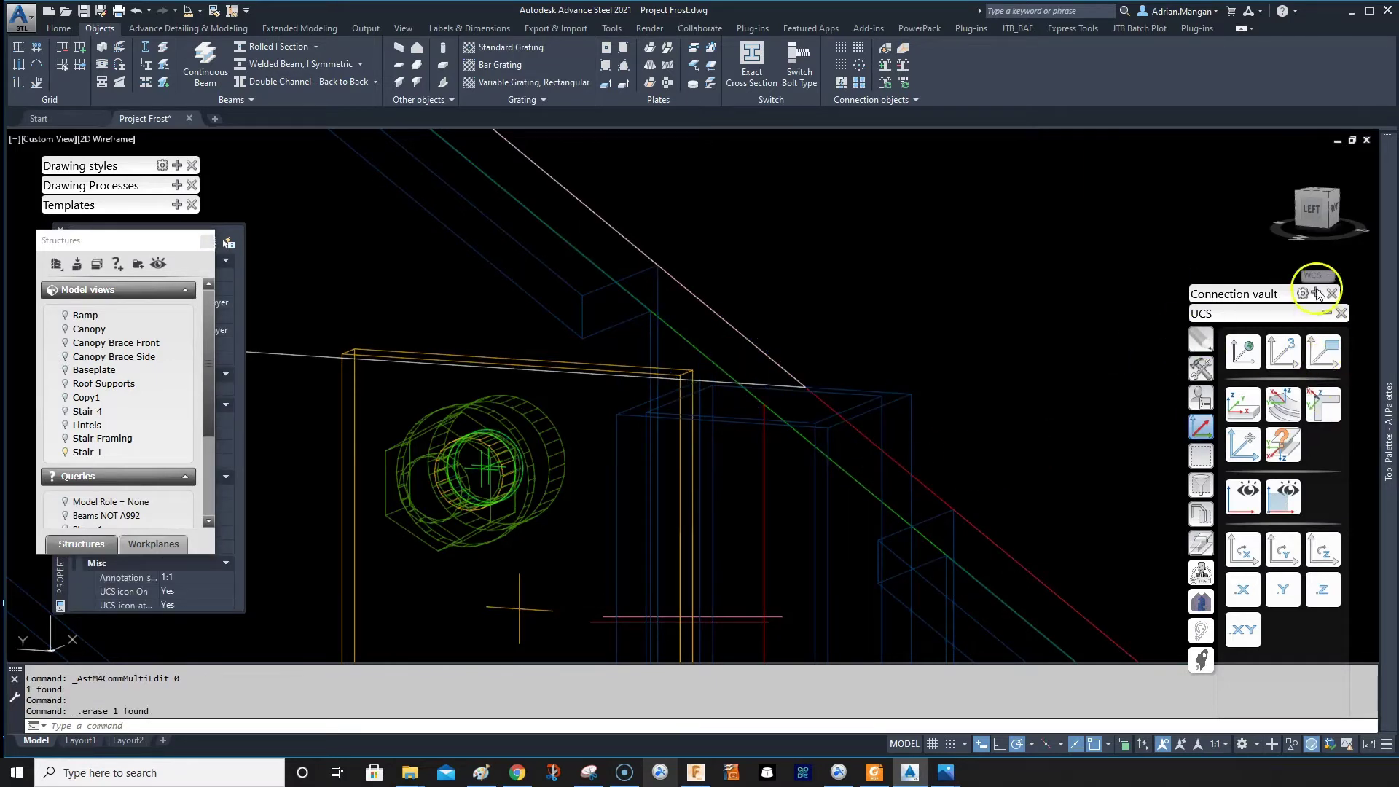
pyautogui.click(1316, 293)
pyautogui.click(1268, 327)
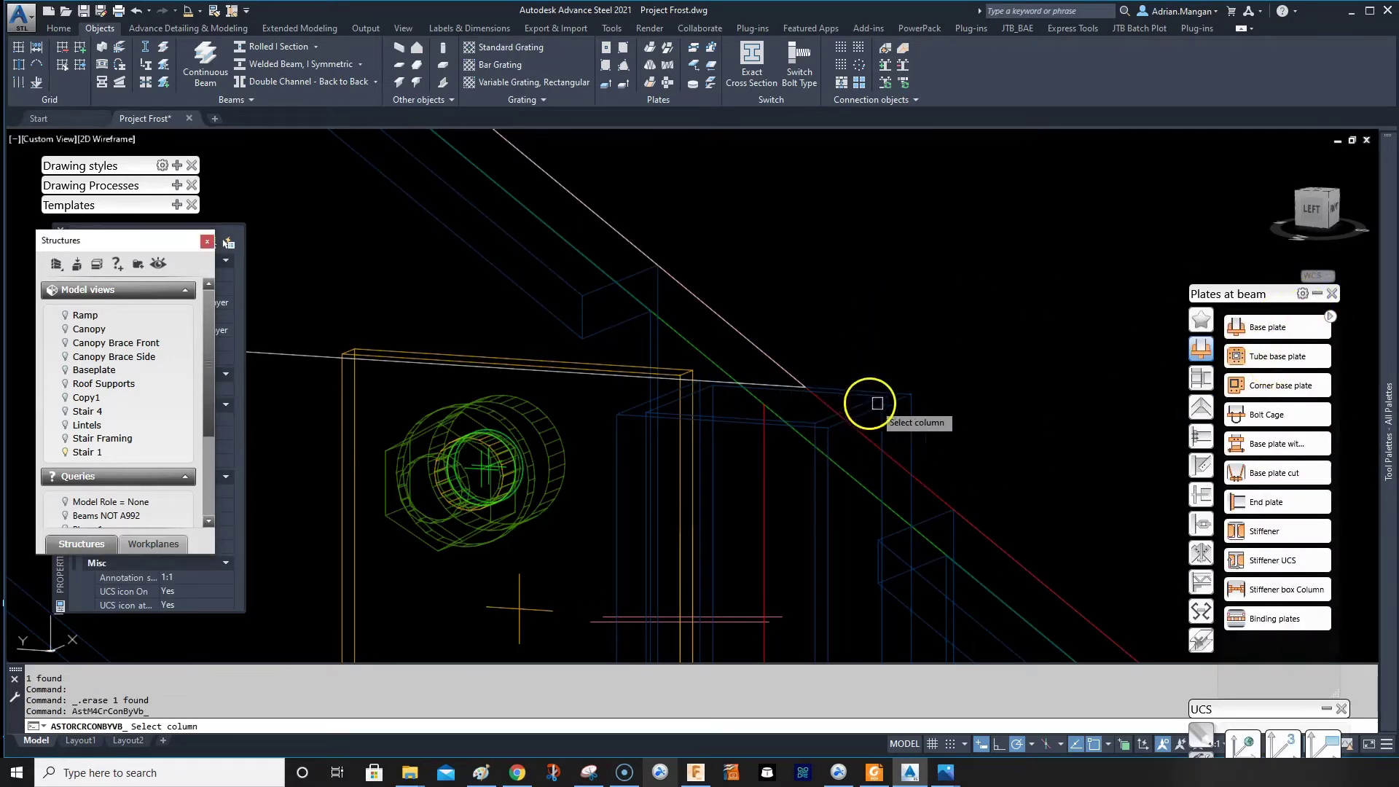
pyautogui.click(904, 398)
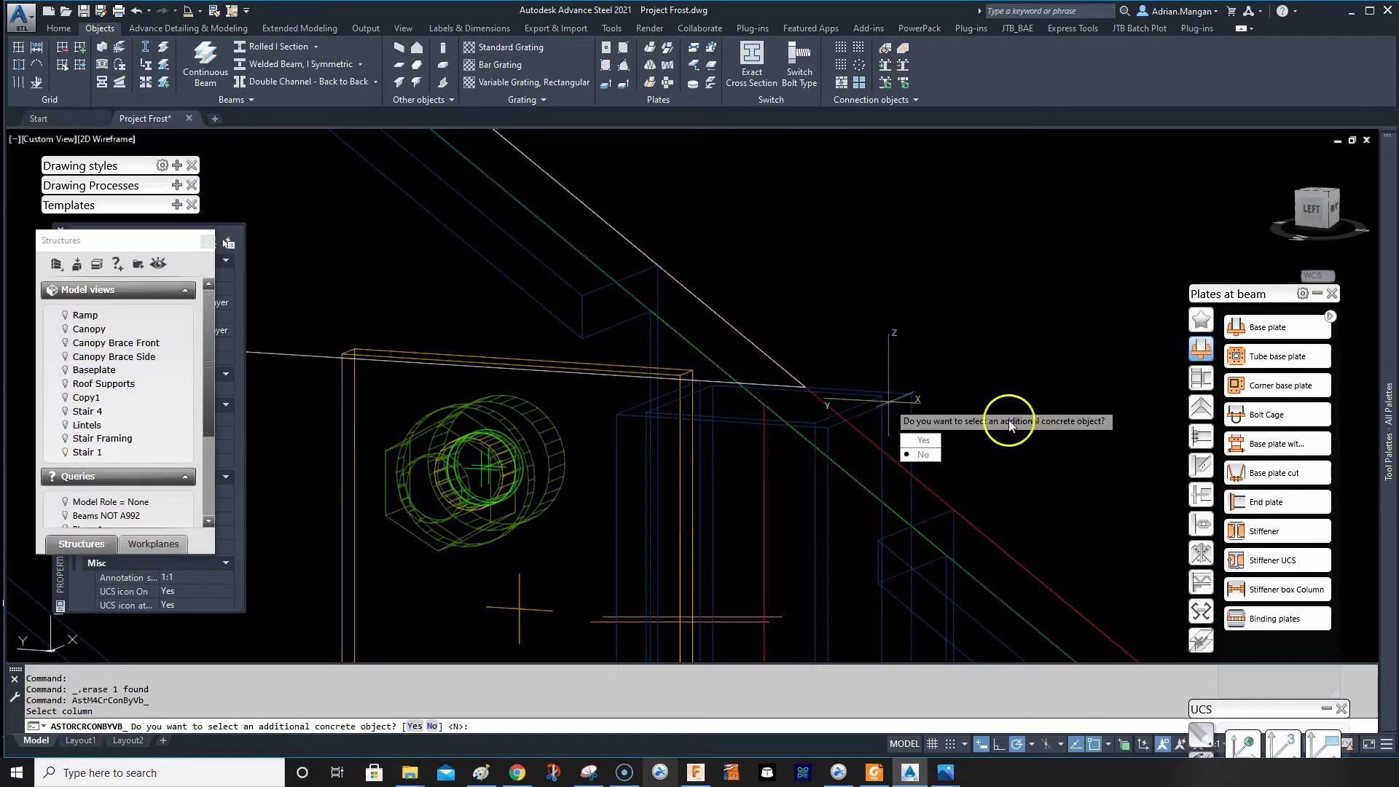
pyautogui.press('Escape')
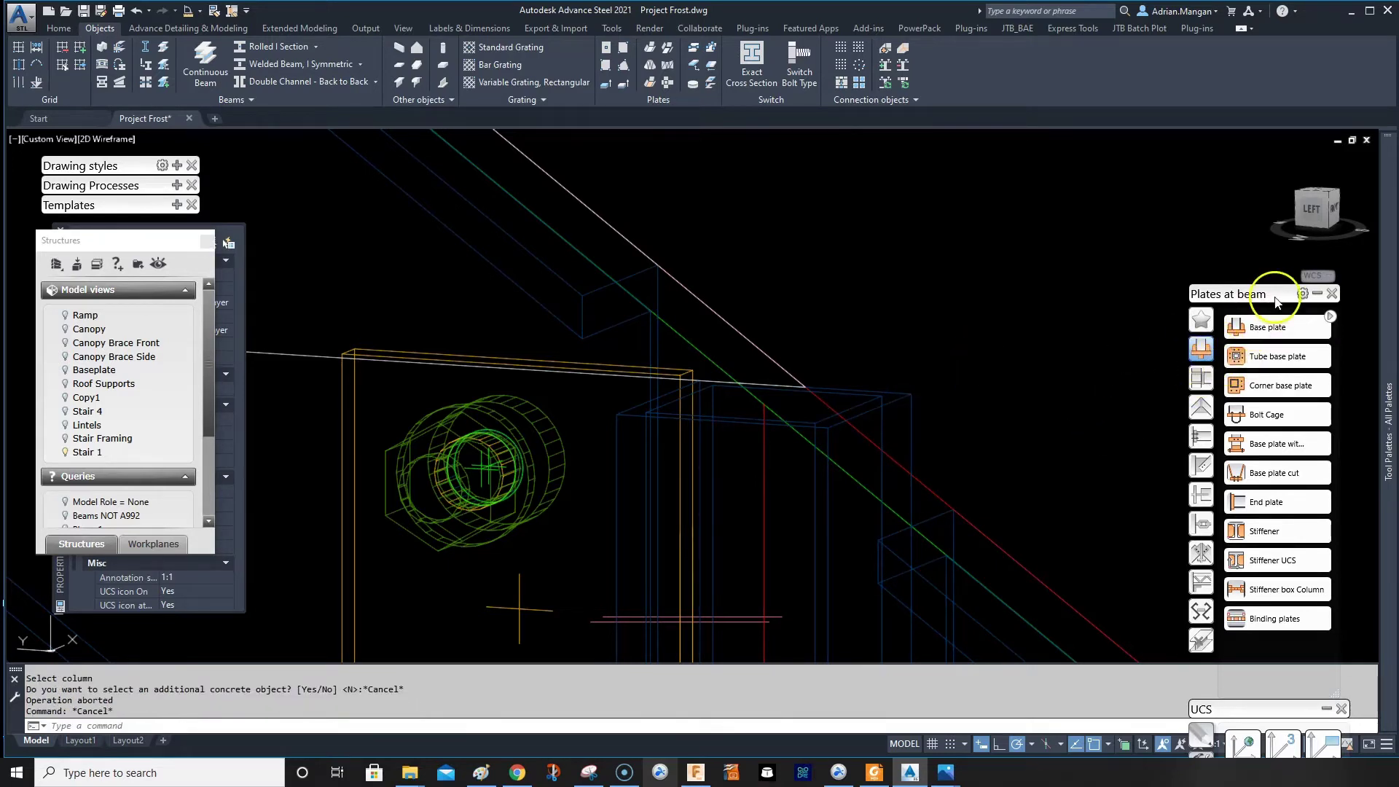
pyautogui.click(1318, 294)
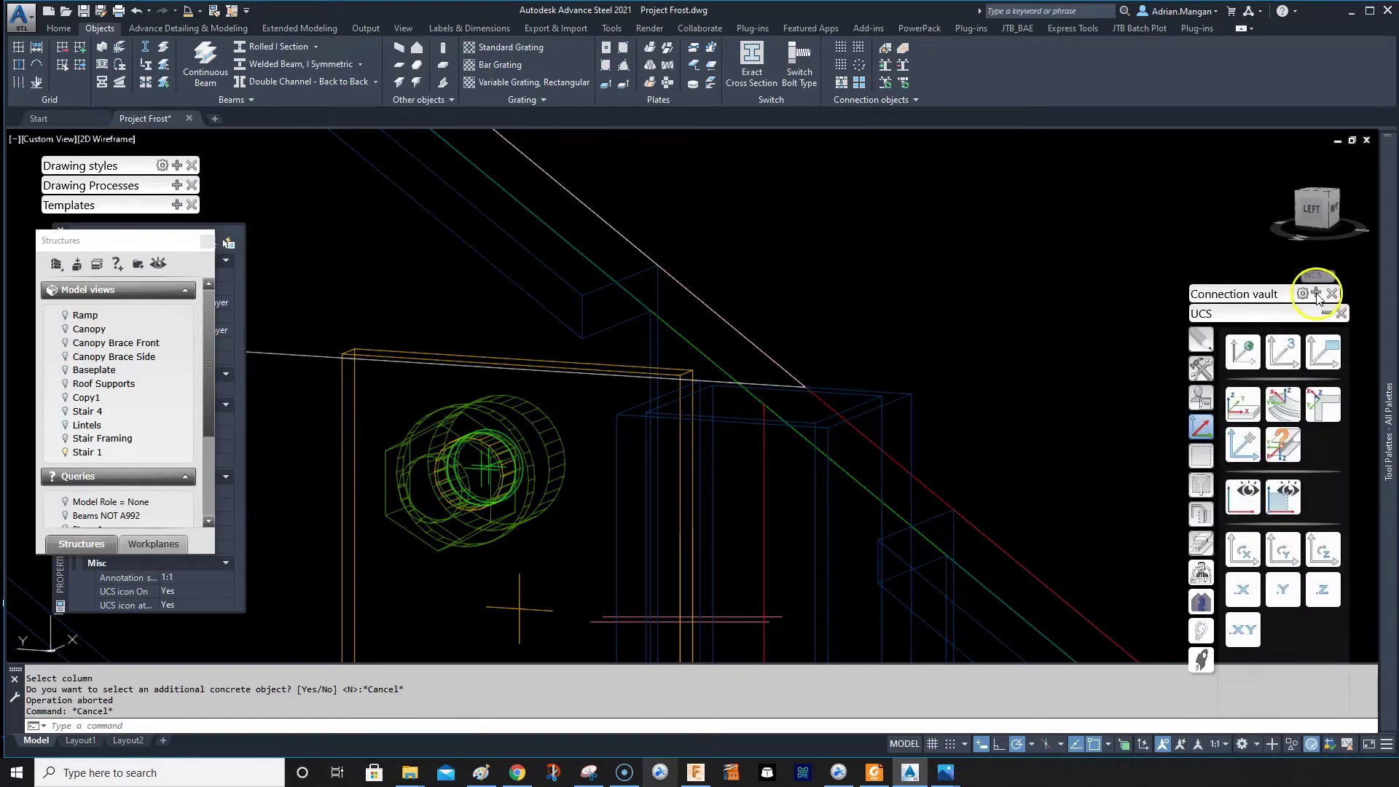
# Step: Place the UCS at the sloped beam's own coordinate system at the beam end
pyautogui.click(1239, 412)
pyautogui.click(634, 260)
pyautogui.click(613, 269)
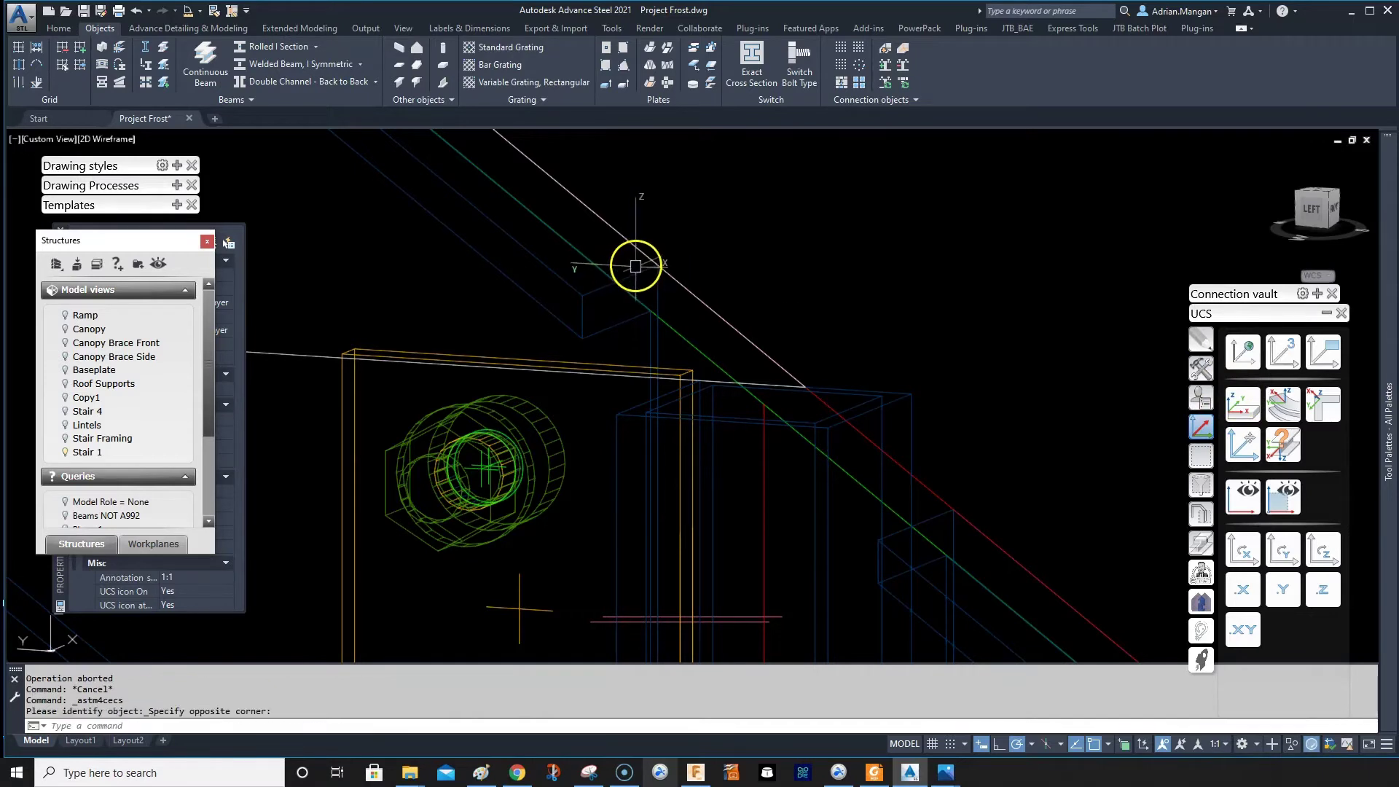
pyautogui.click(639, 268)
pyautogui.press('Escape')
pyautogui.press('Escape')
pyautogui.click(1239, 404)
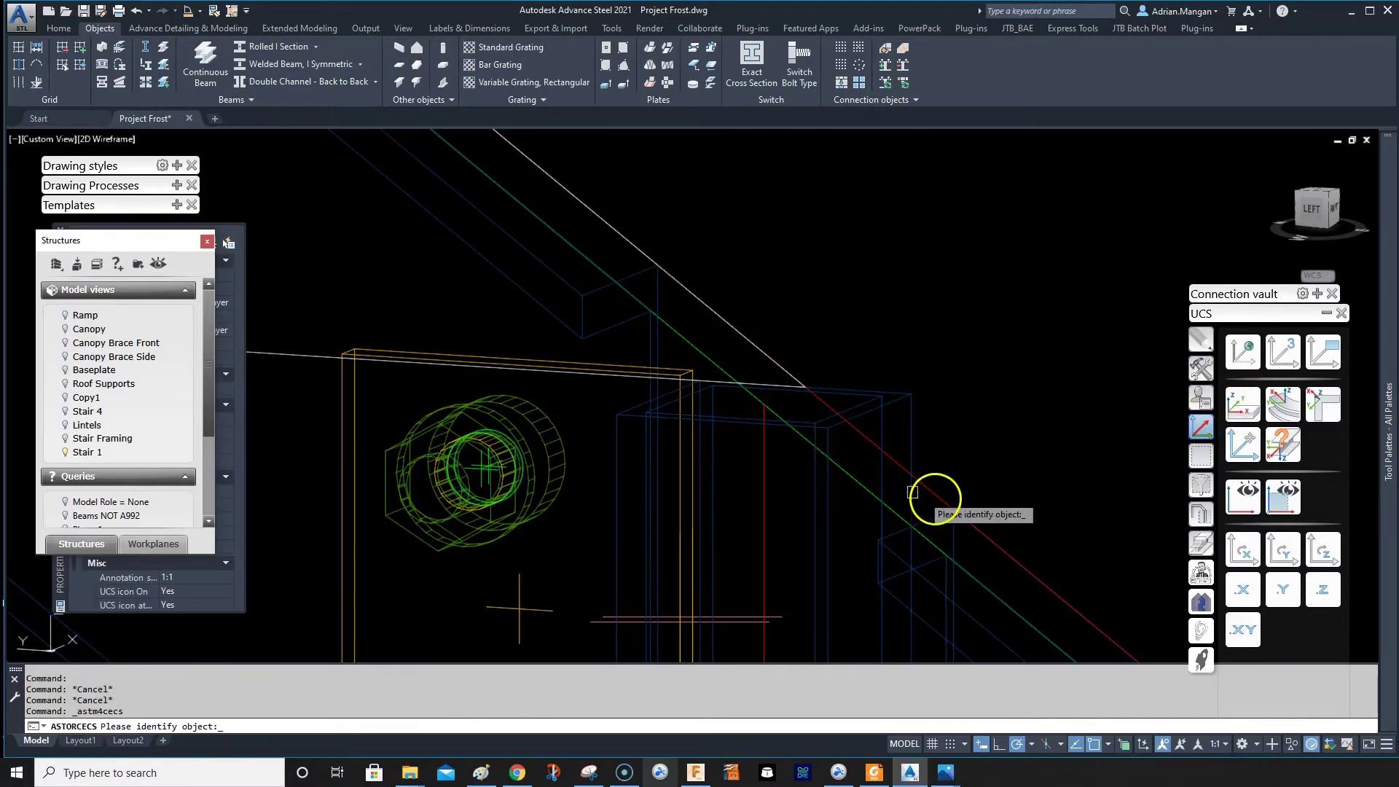
pyautogui.click(662, 251)
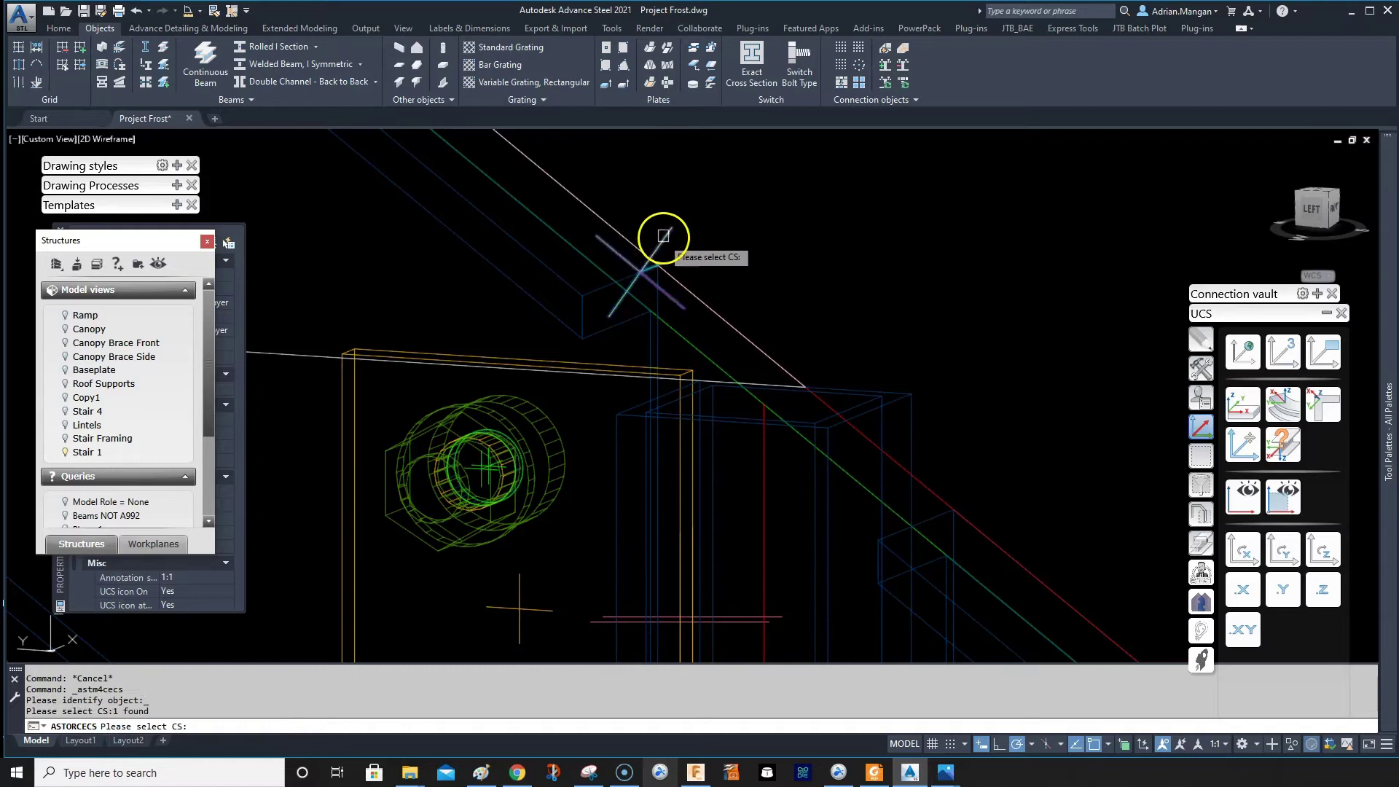
pyautogui.press('Return')
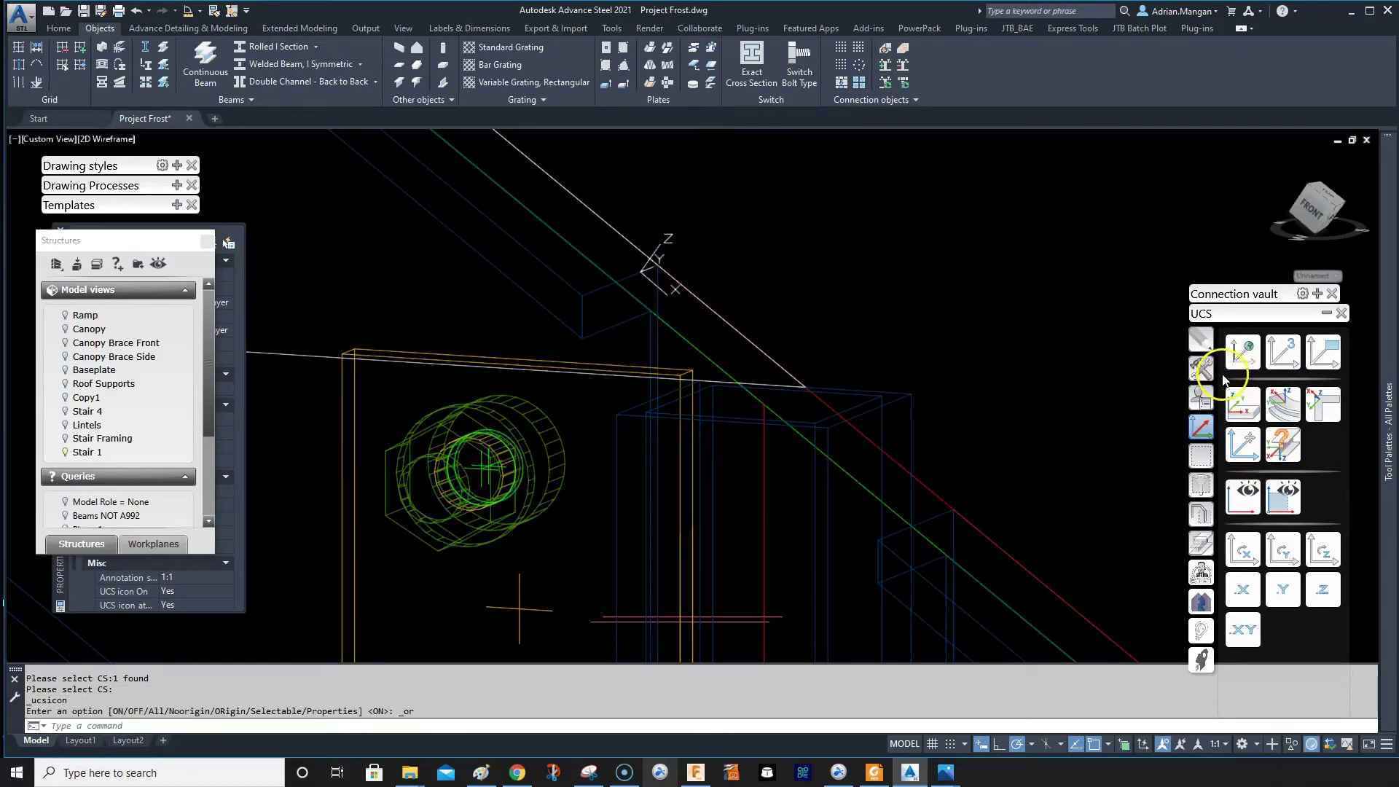
# Step: Place a Base plate joint at the sloped beam end, declining any additional concrete object
pyautogui.click(1316, 293)
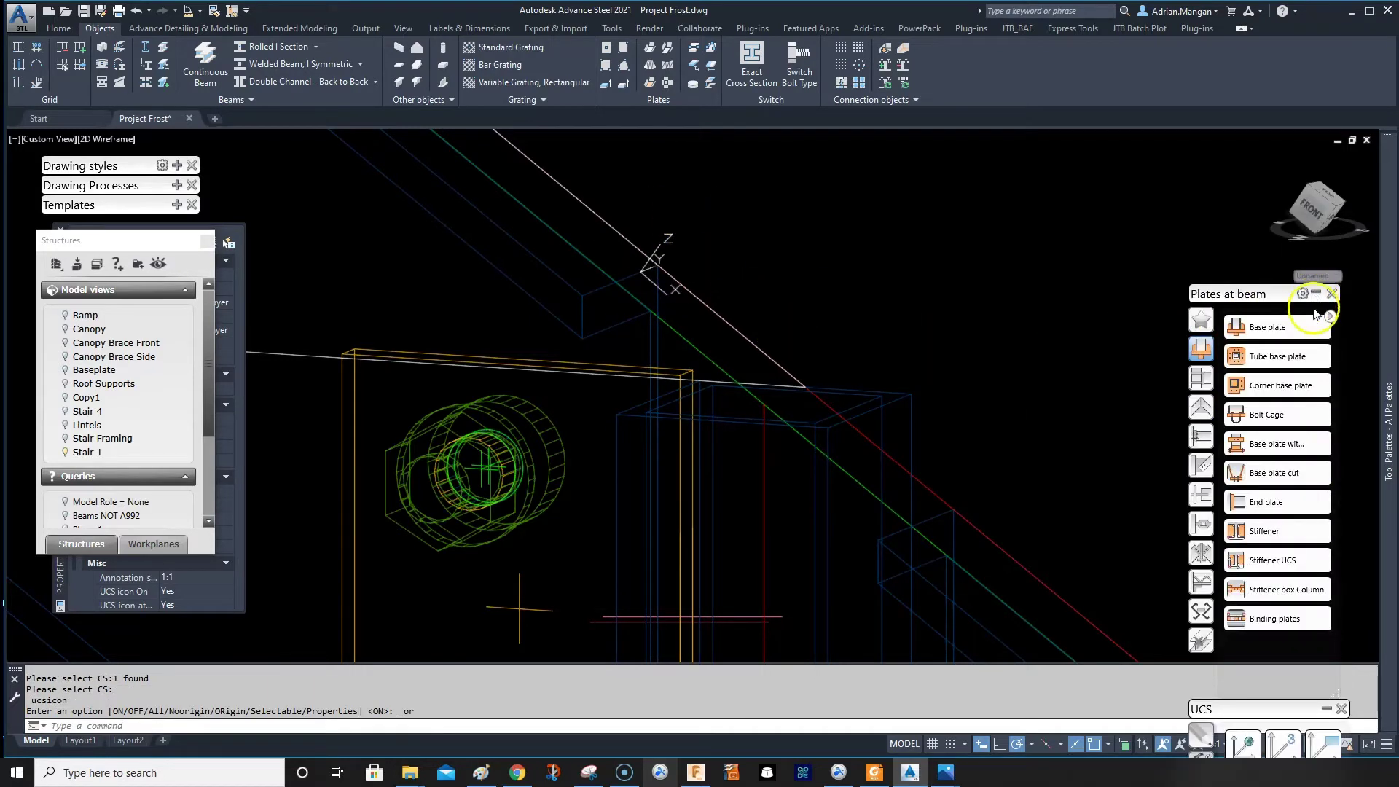
pyautogui.click(1268, 327)
pyautogui.click(897, 397)
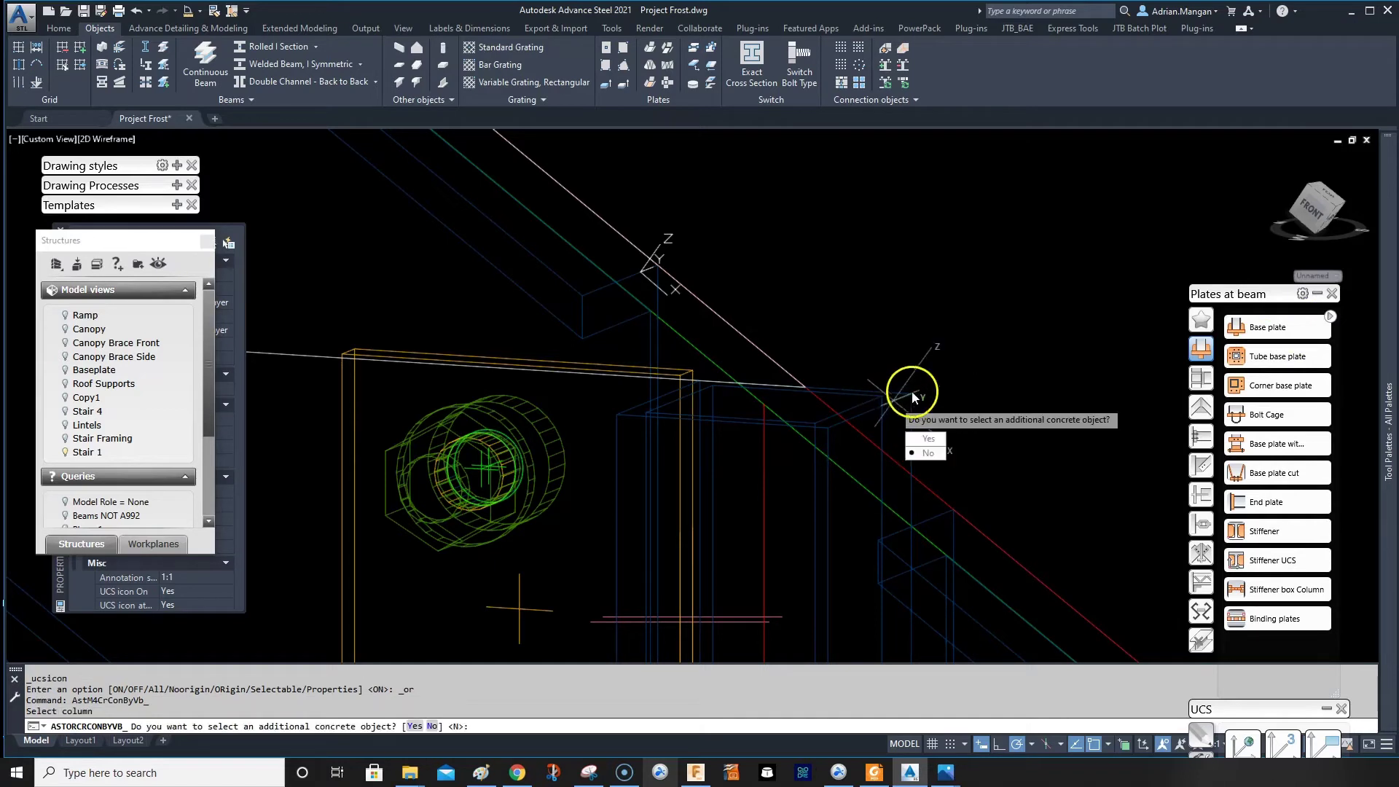
pyautogui.click(930, 454)
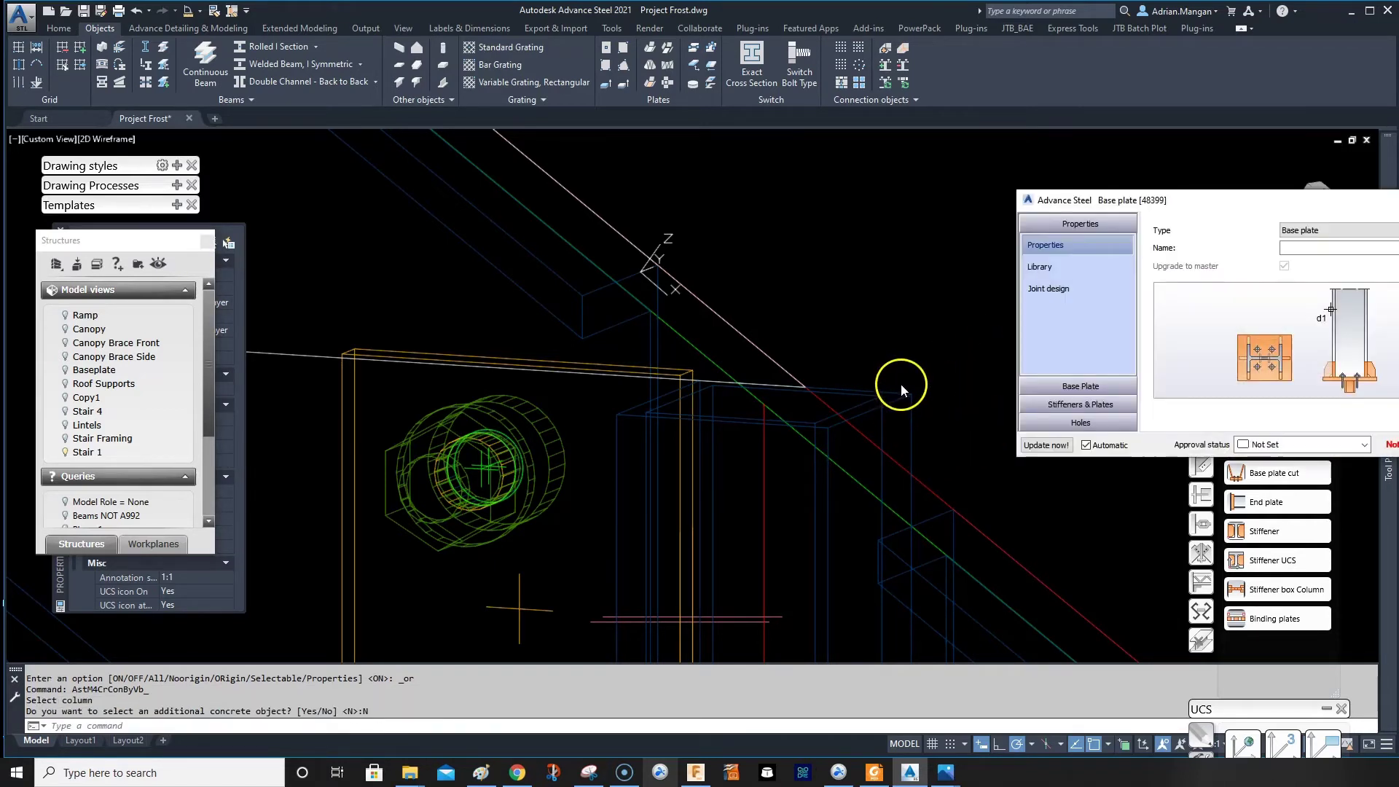
pyautogui.scroll(-8, 824, 419)
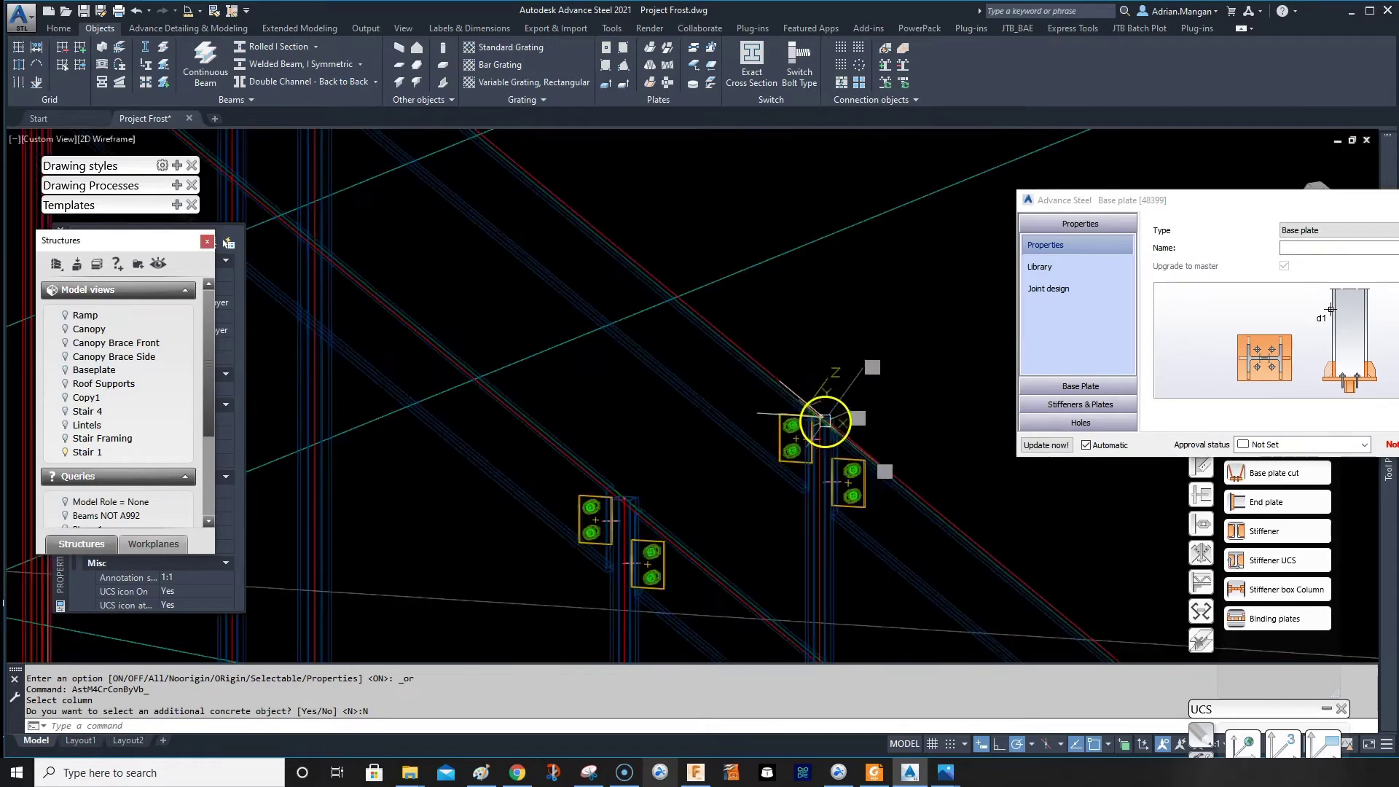
pyautogui.moveTo(825, 434); pyautogui.dragTo(690, 60, button='middle')
pyautogui.moveTo(650, 469); pyautogui.dragTo(640, 780, button='middle')
pyautogui.scroll(2, 649, 535)
pyautogui.scroll(2, 649, 540)
pyautogui.scroll(2, 609, 412)
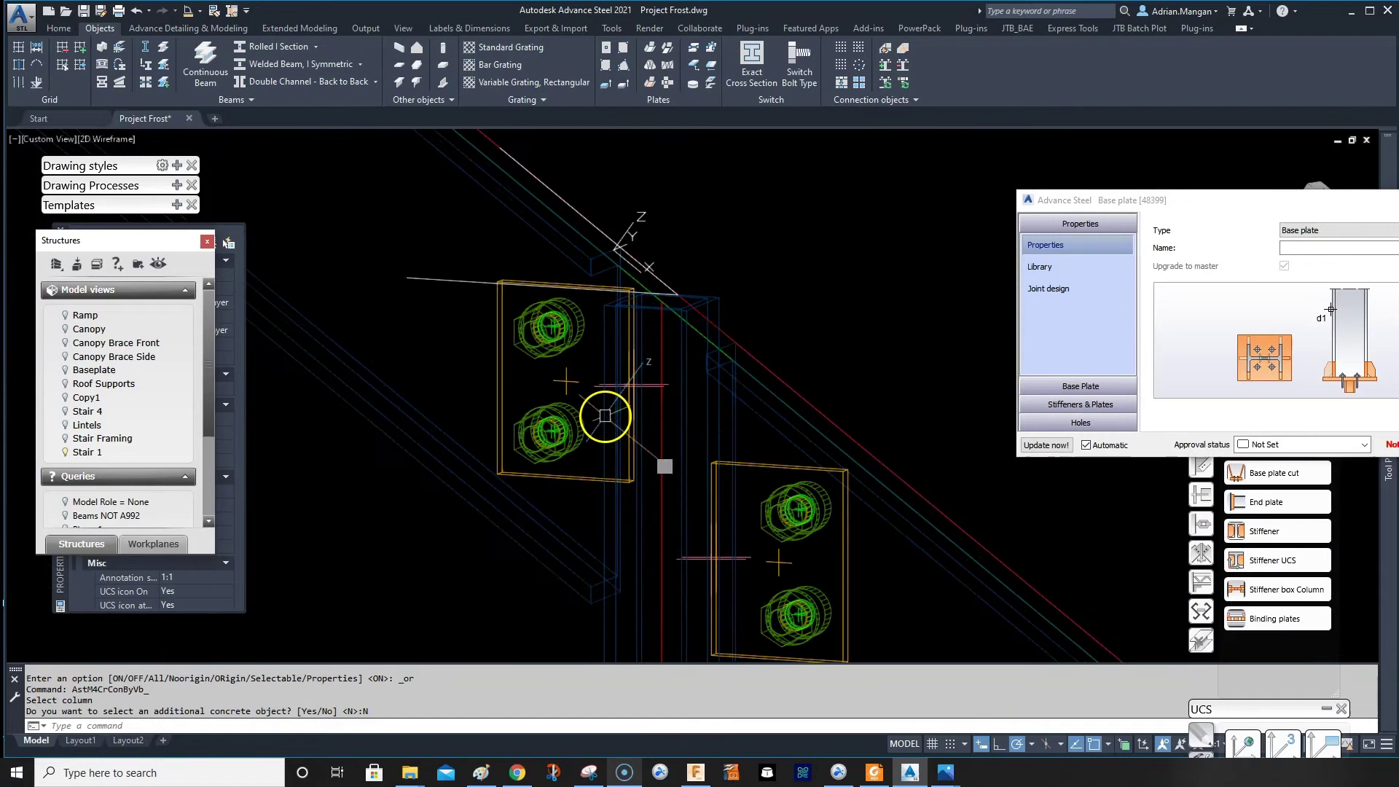
# Step: Switch the base plate to the other beam end and set its projection to 0"
pyautogui.click(1065, 381)
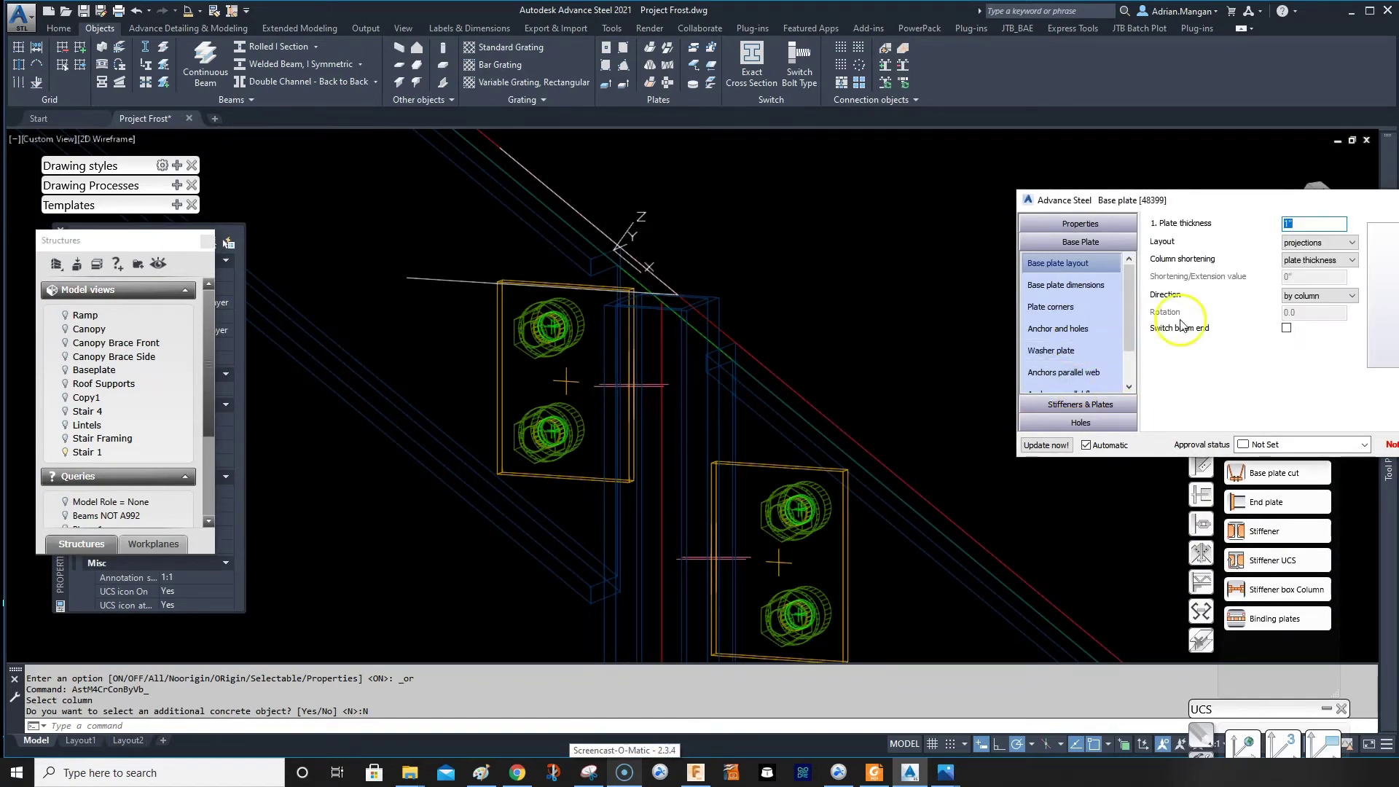
pyautogui.click(1287, 329)
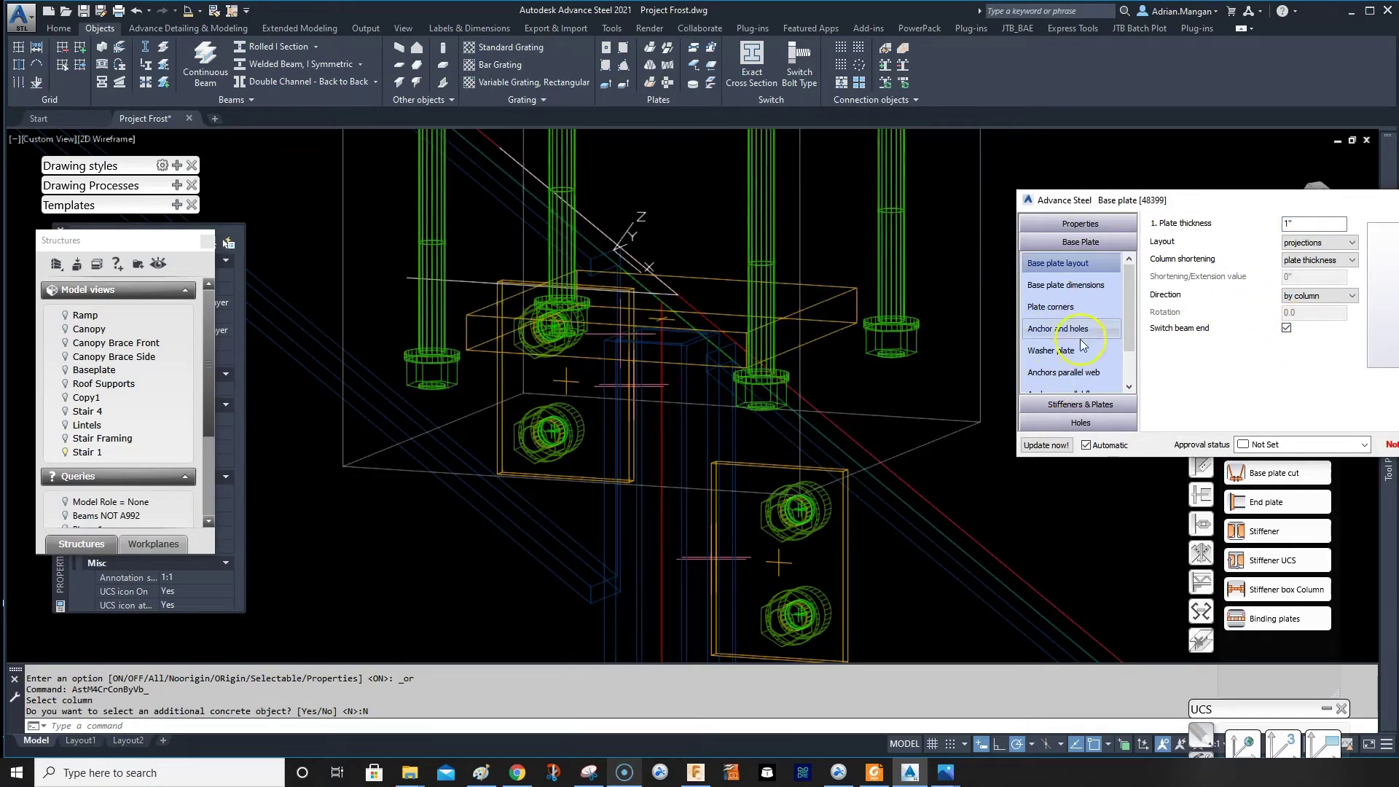
pyautogui.click(1085, 373)
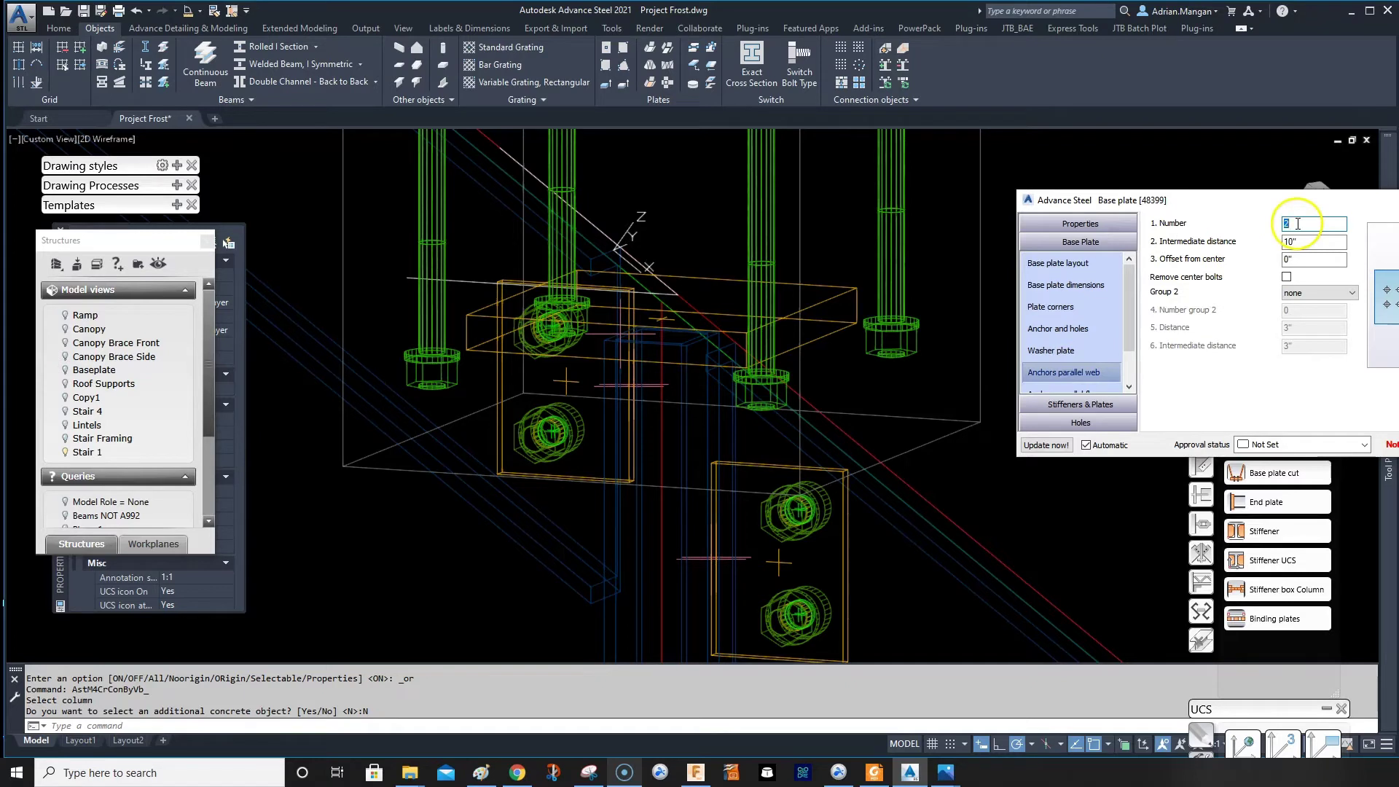
pyautogui.click(1076, 264)
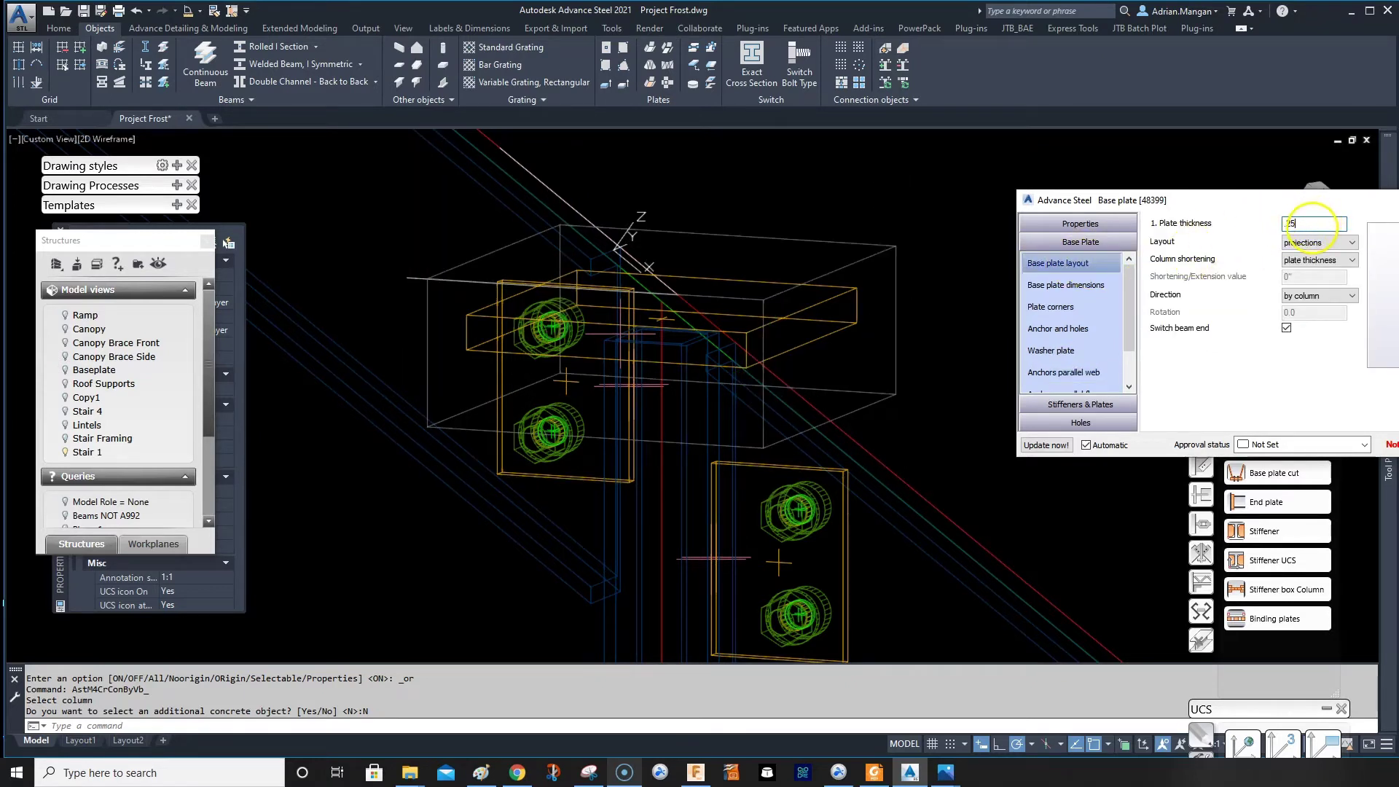
pyautogui.click(1092, 285)
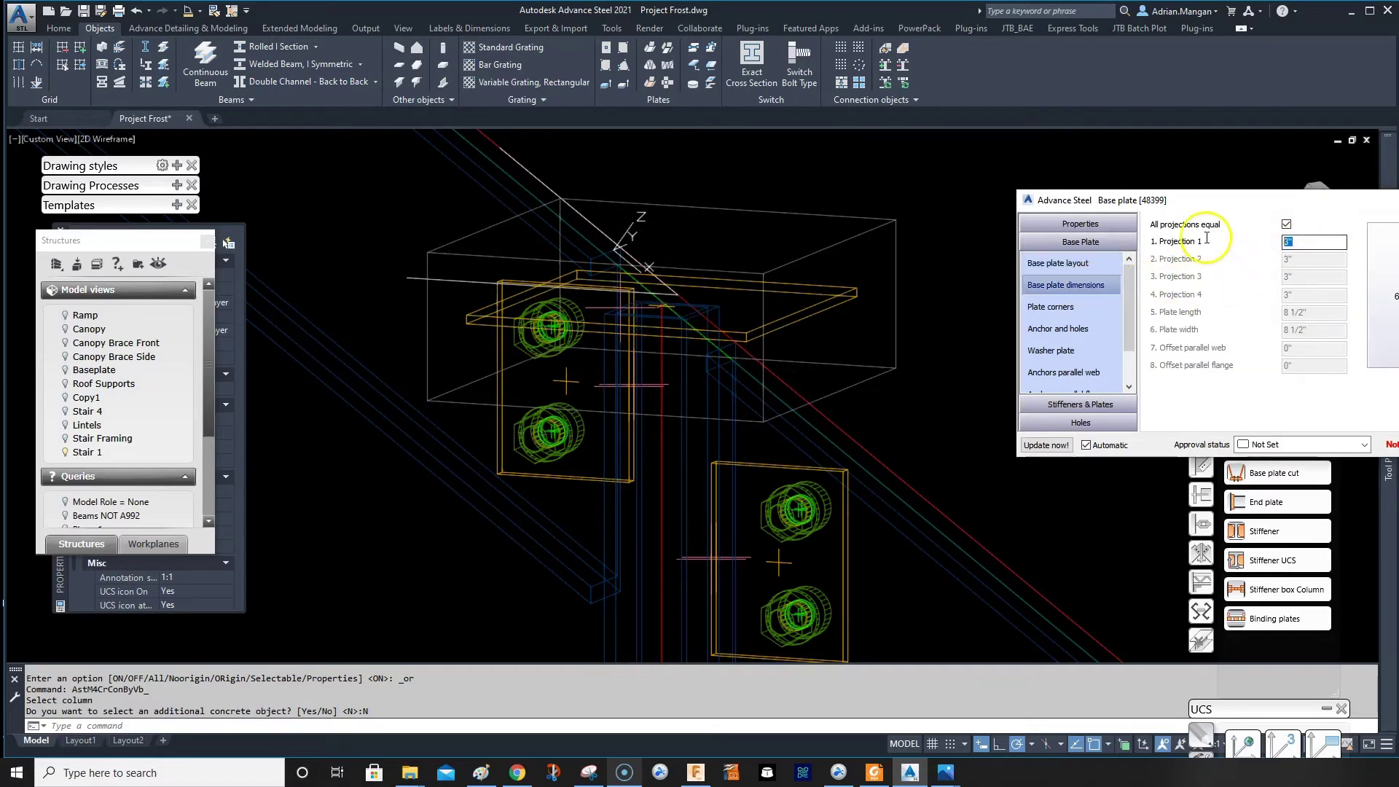
pyautogui.write('0')
pyautogui.press('Return')
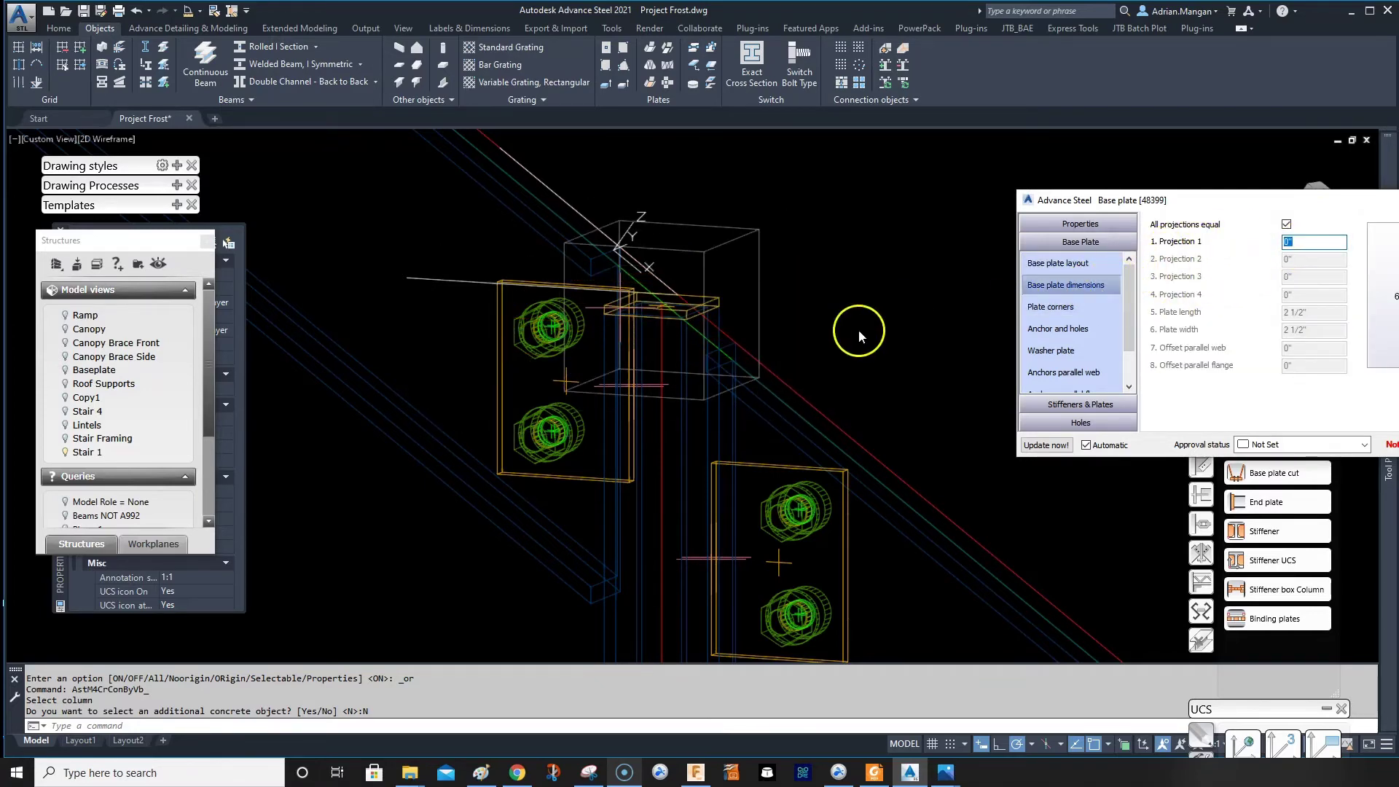
# Step: Set the base plate direction to horizontal and inspect the result in the model
pyautogui.scroll(2, 641, 291)
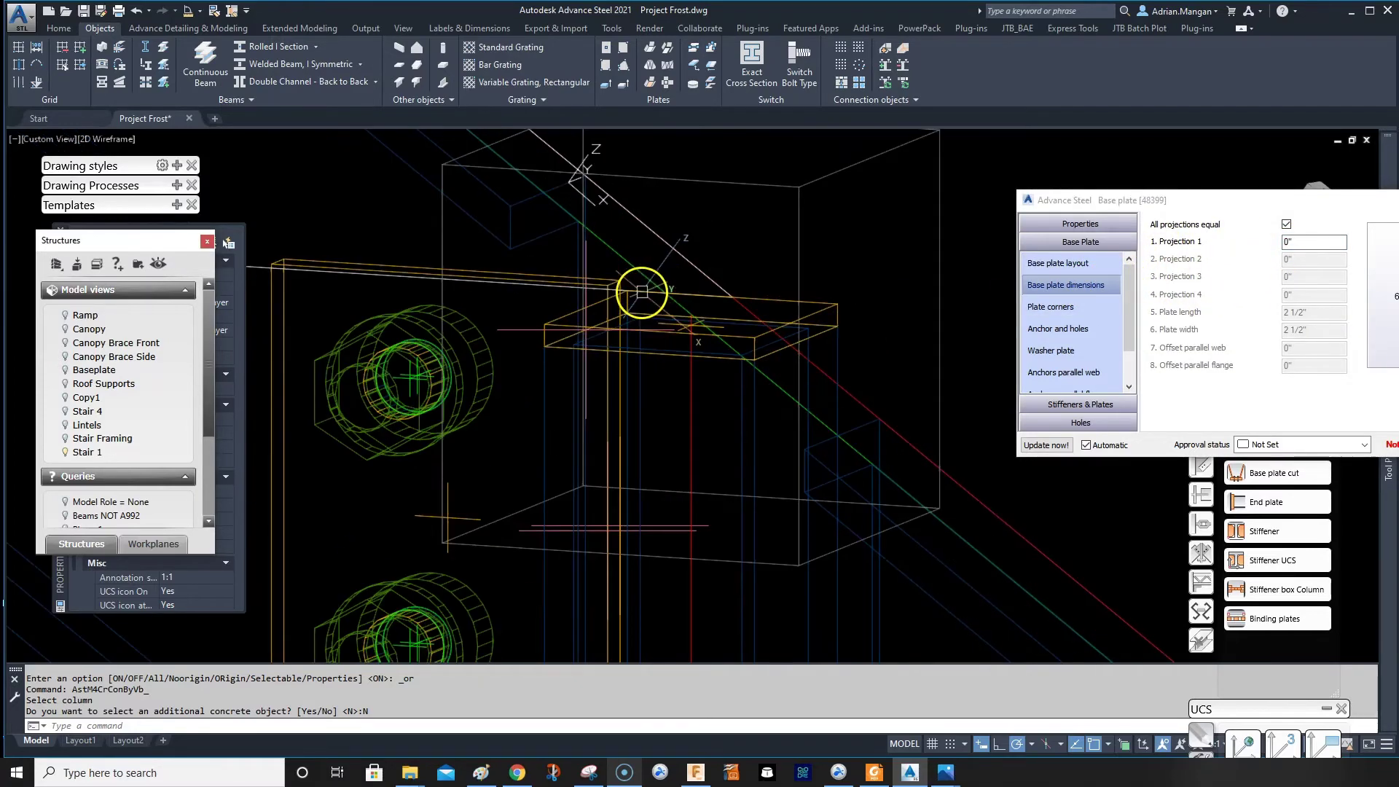
pyautogui.click(1068, 263)
pyautogui.click(1321, 296)
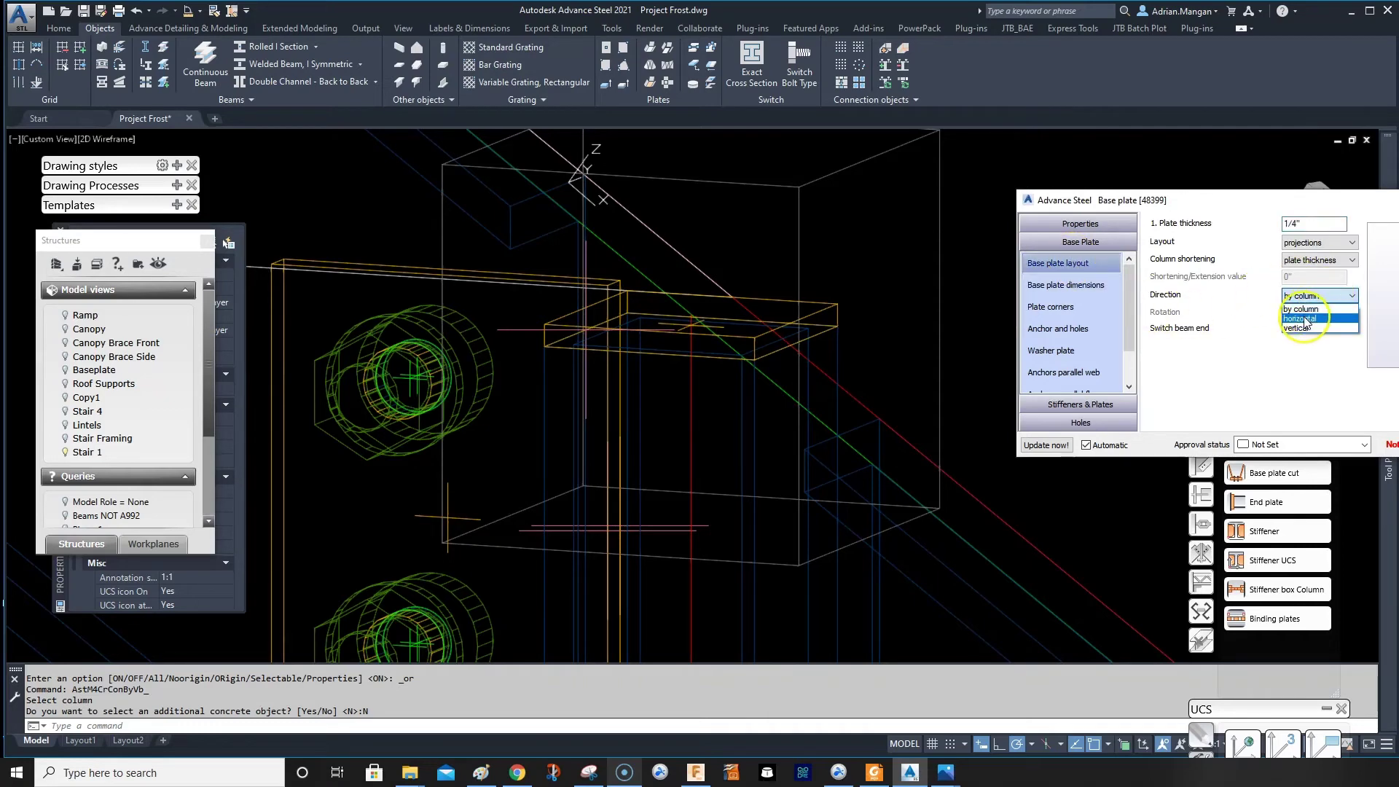
pyautogui.click(1302, 319)
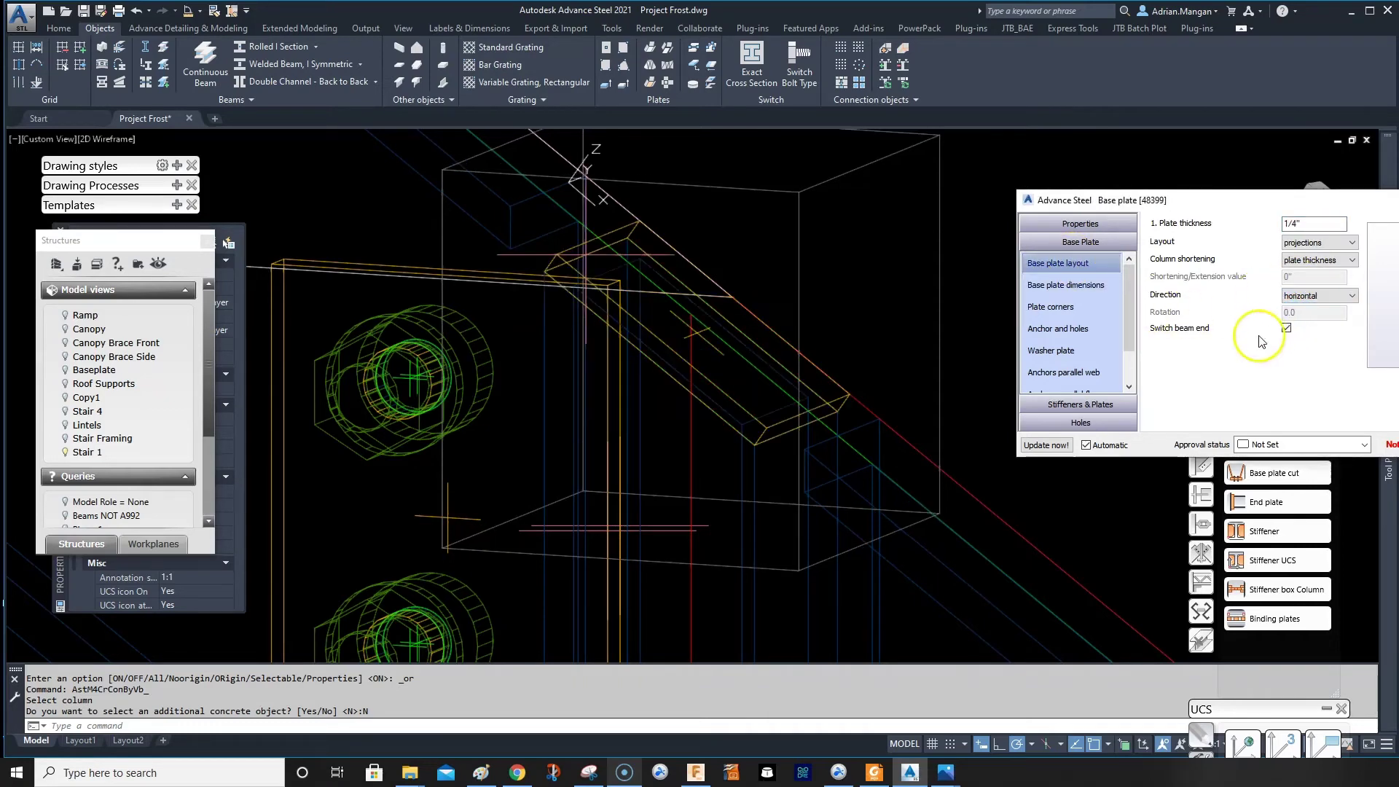
pyautogui.keyDown('shift'); pyautogui.moveTo(662, 350); pyautogui.dragTo(766, 408, button='middle'); pyautogui.keyUp('shift')
pyautogui.scroll(-2, 659, 334)
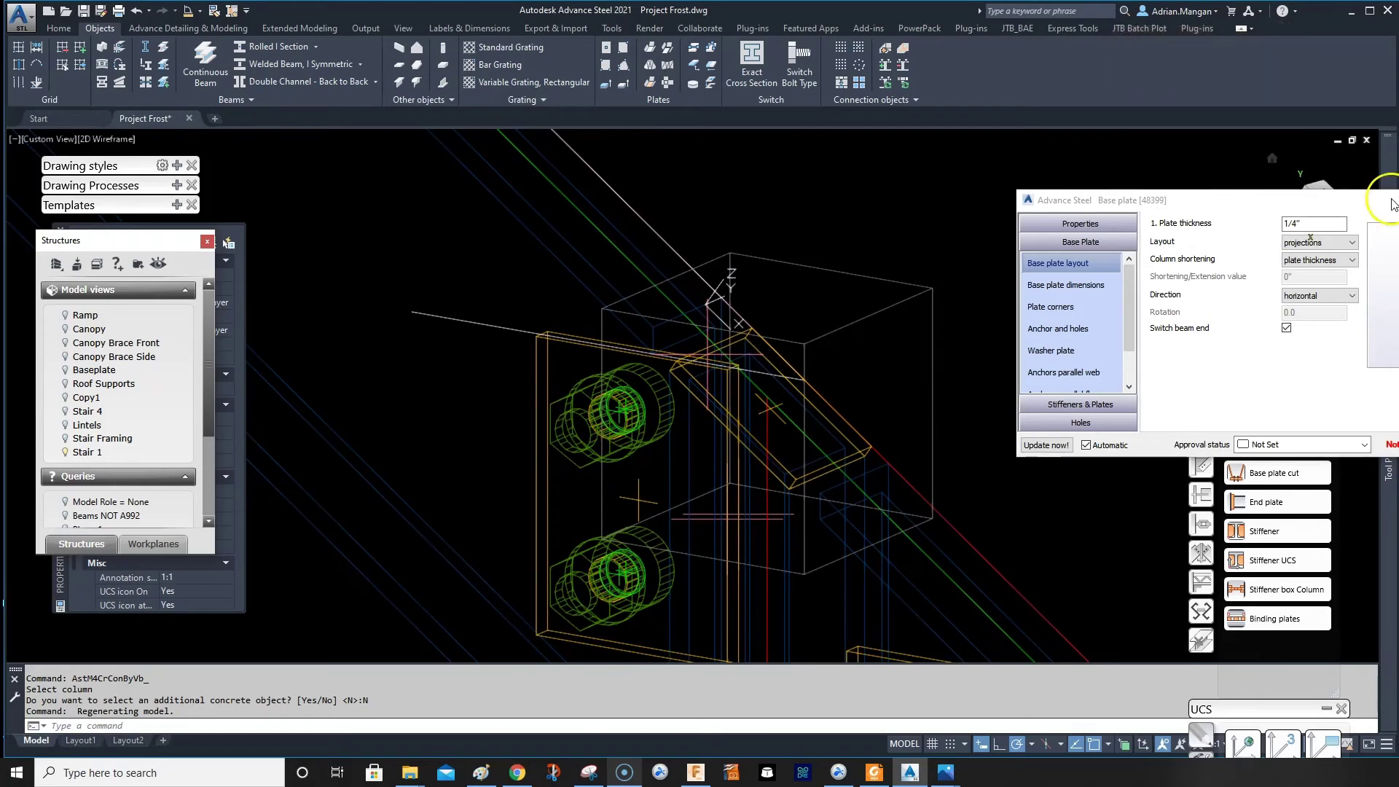
pyautogui.moveTo(1388, 199); pyautogui.dragTo(1119, 184)
pyautogui.click(1245, 186)
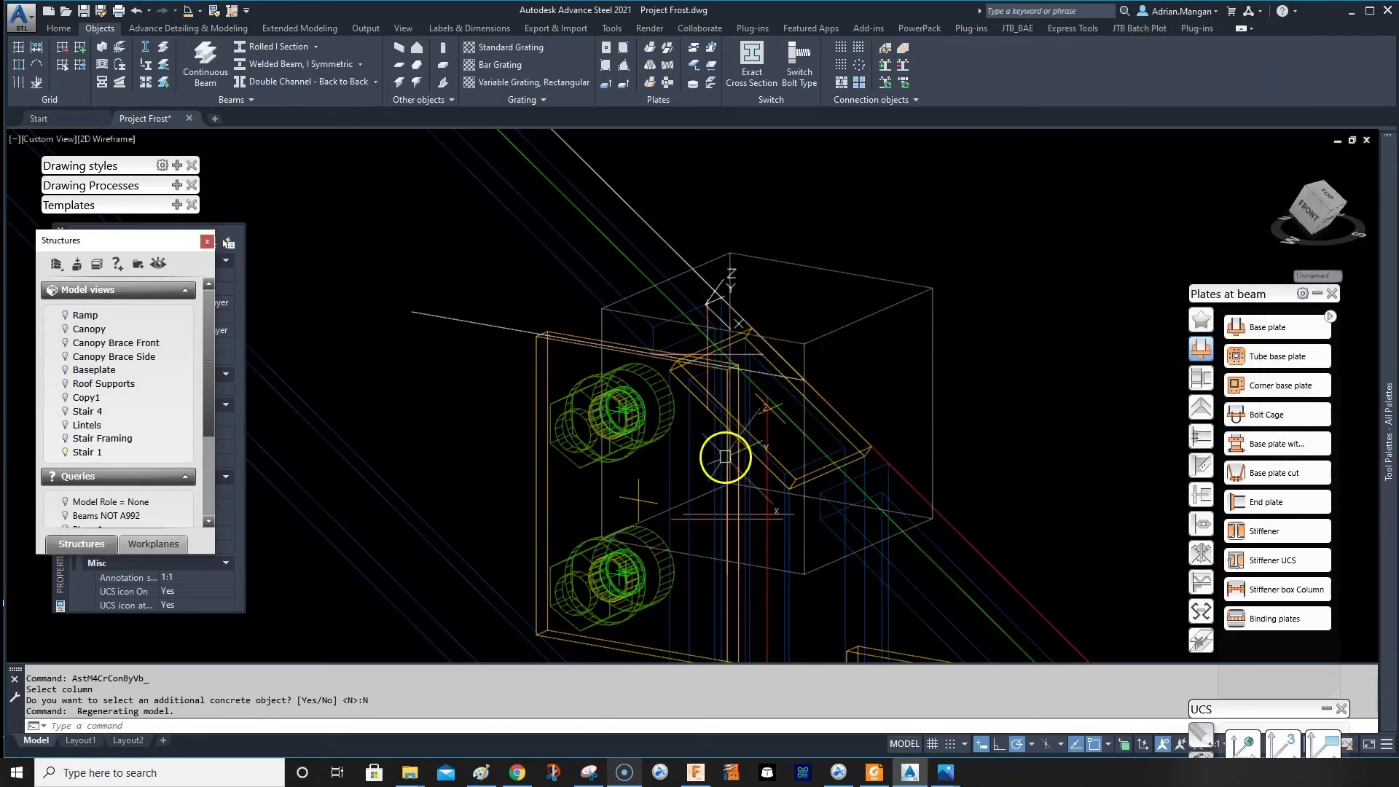
pyautogui.doubleClick(774, 470)
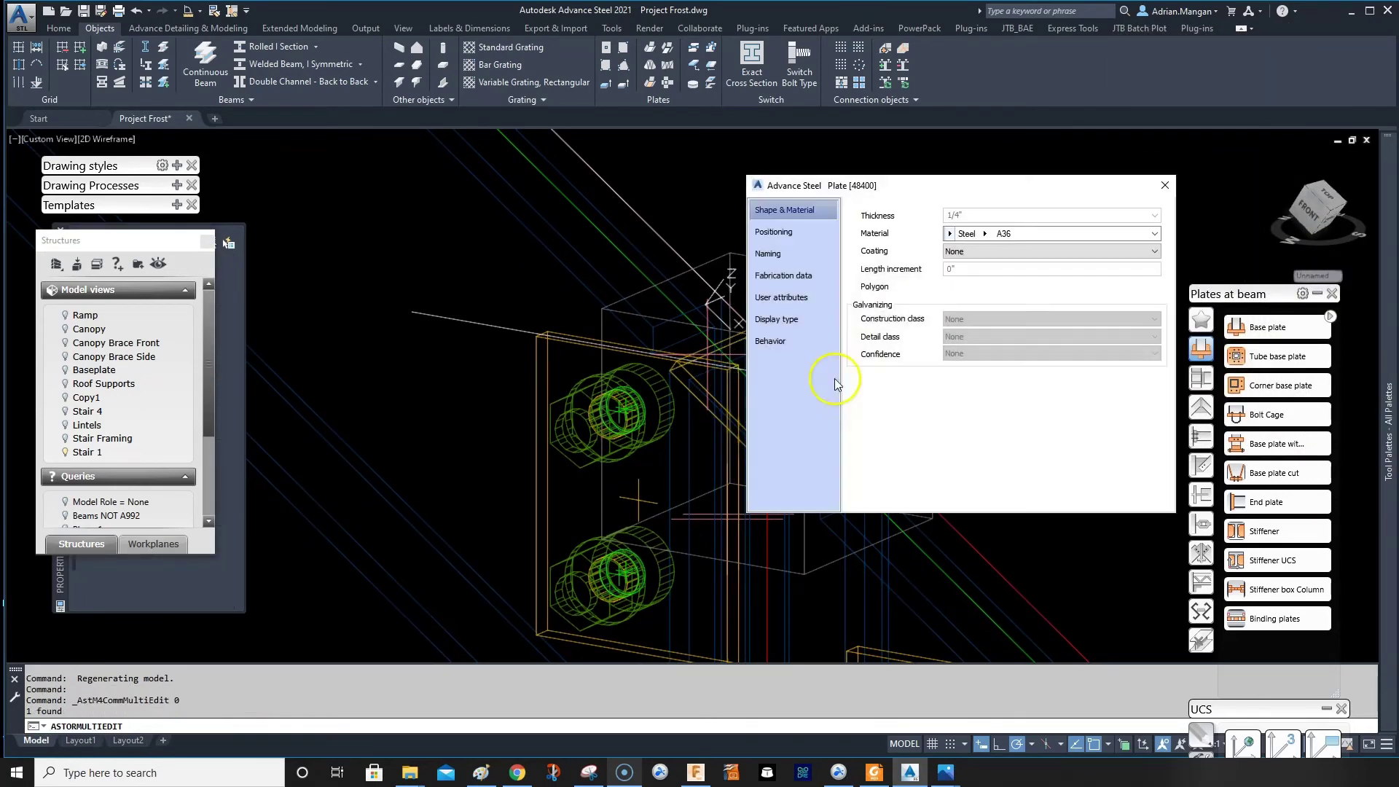
pyautogui.click(821, 255)
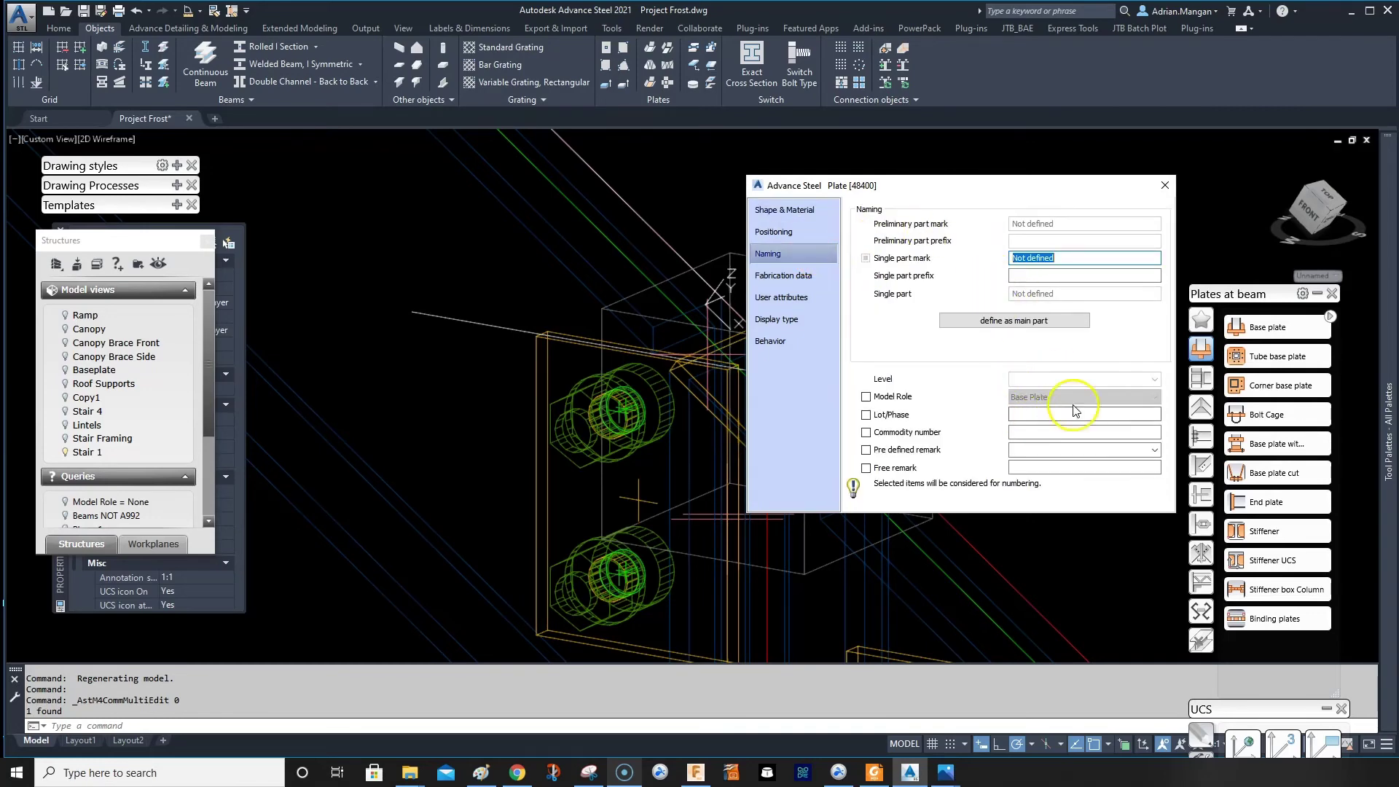
pyautogui.click(1164, 185)
pyautogui.scroll(-3, 845, 332)
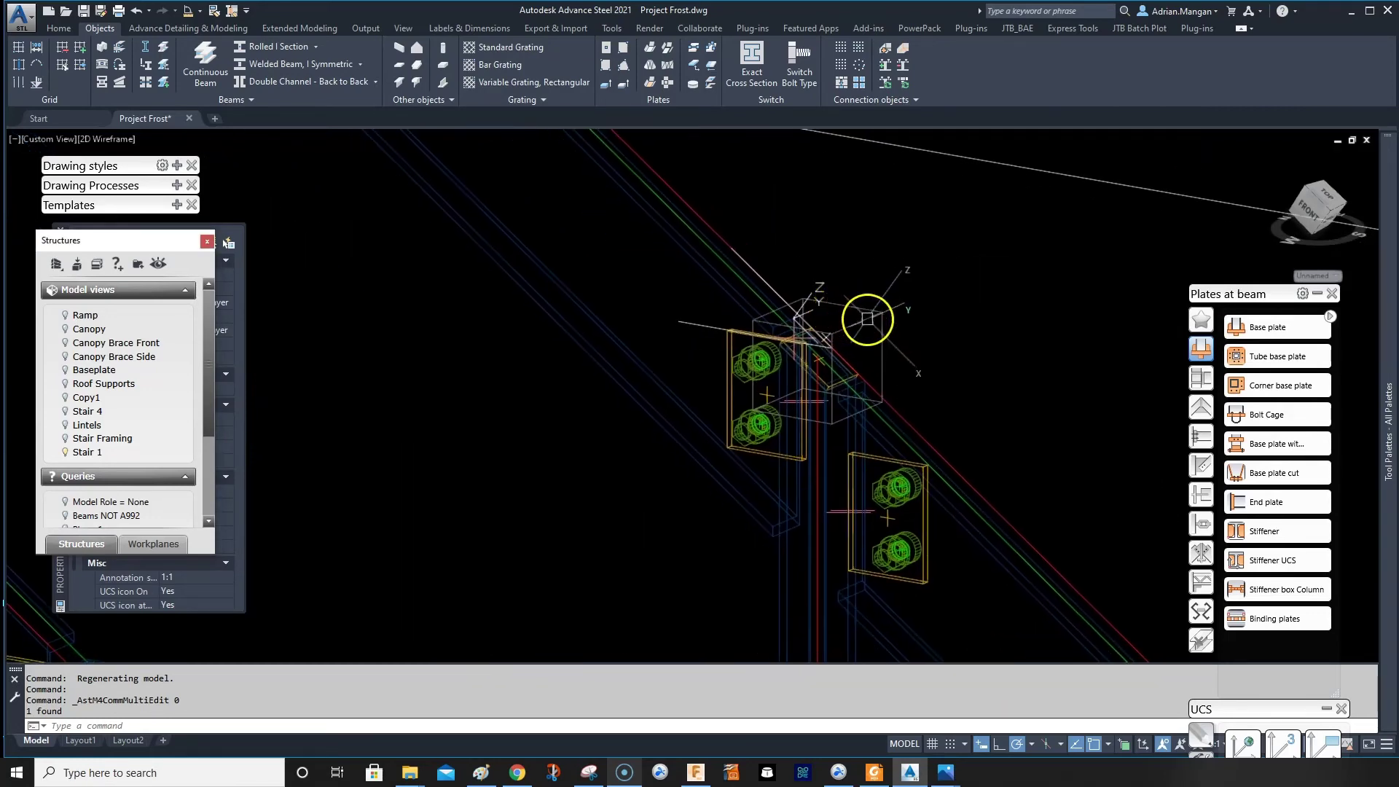
pyautogui.click(868, 318)
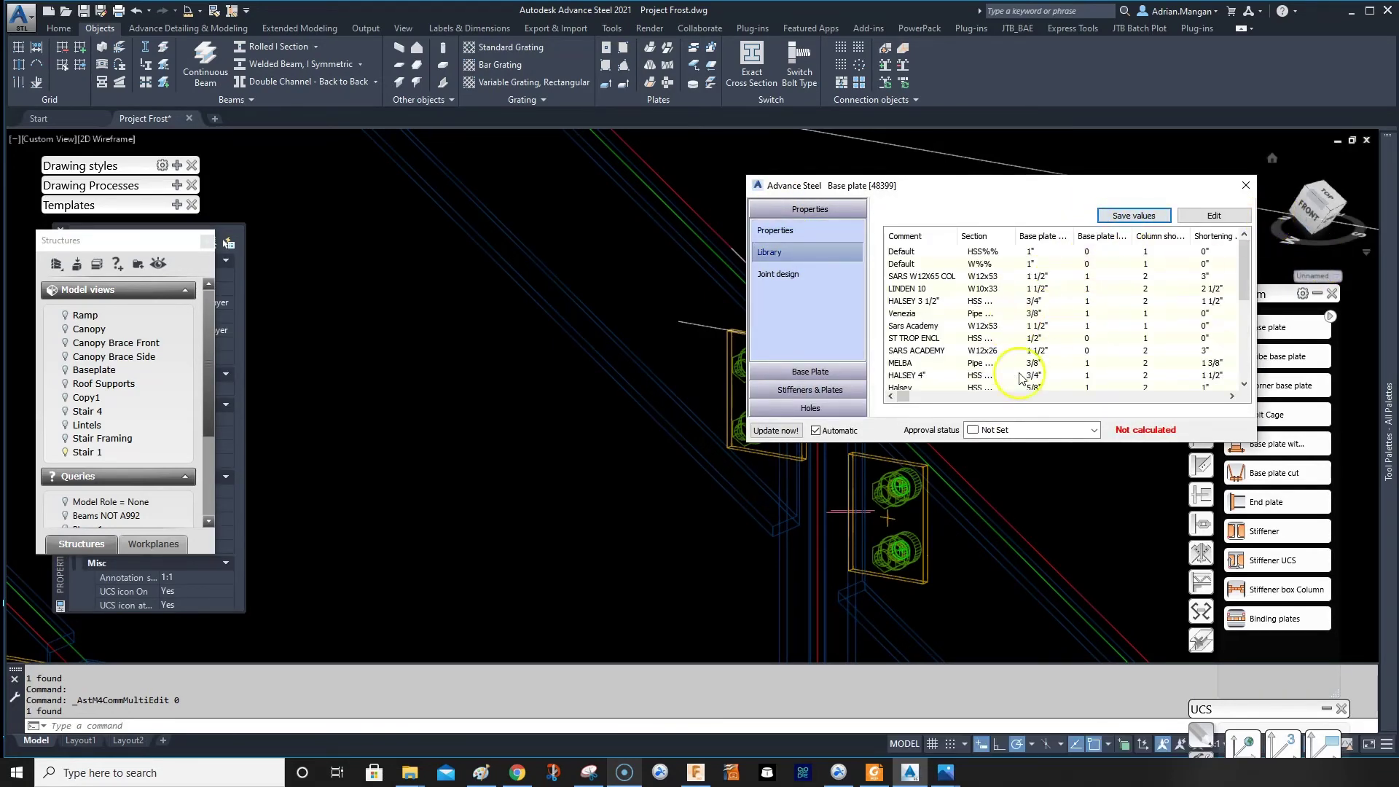
pyautogui.scroll(-1, 993, 373)
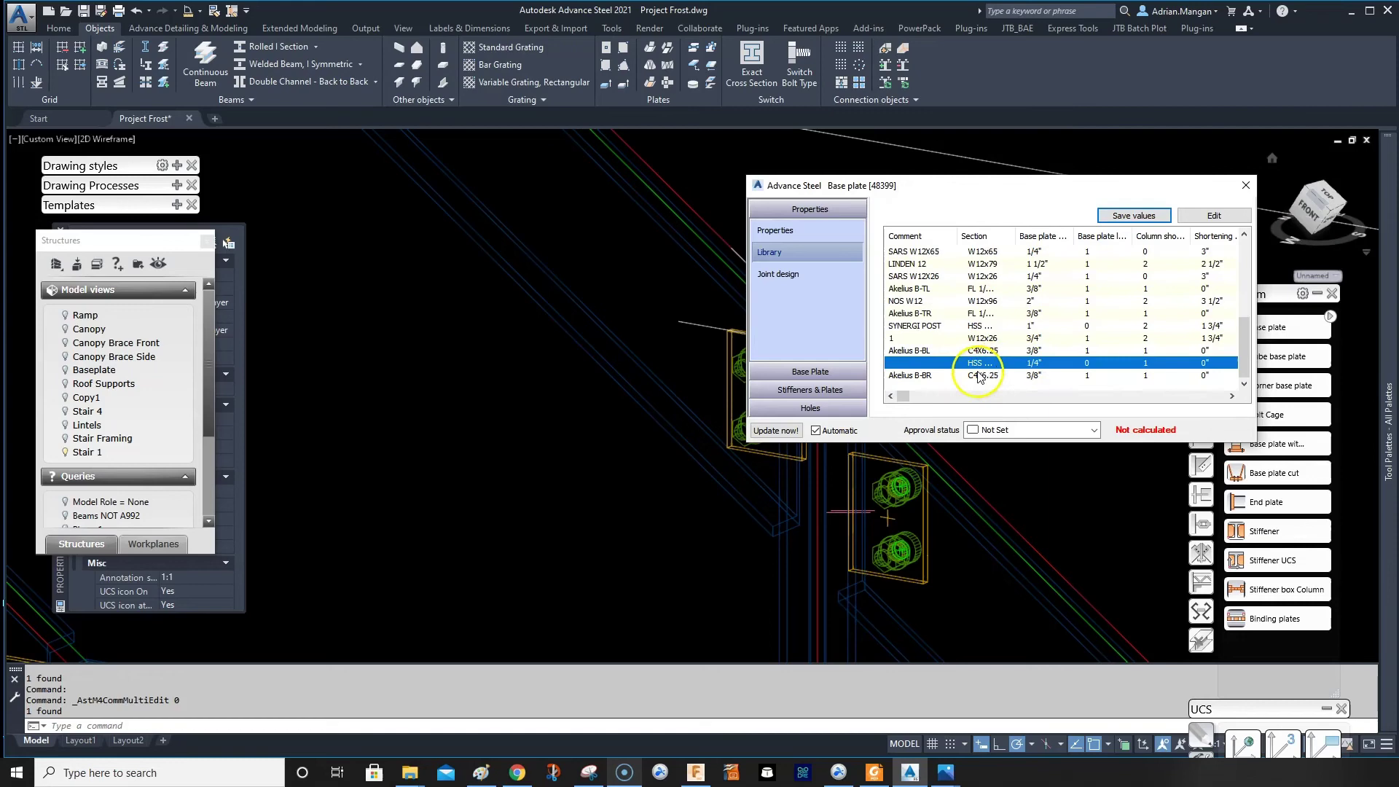
pyautogui.click(1214, 215)
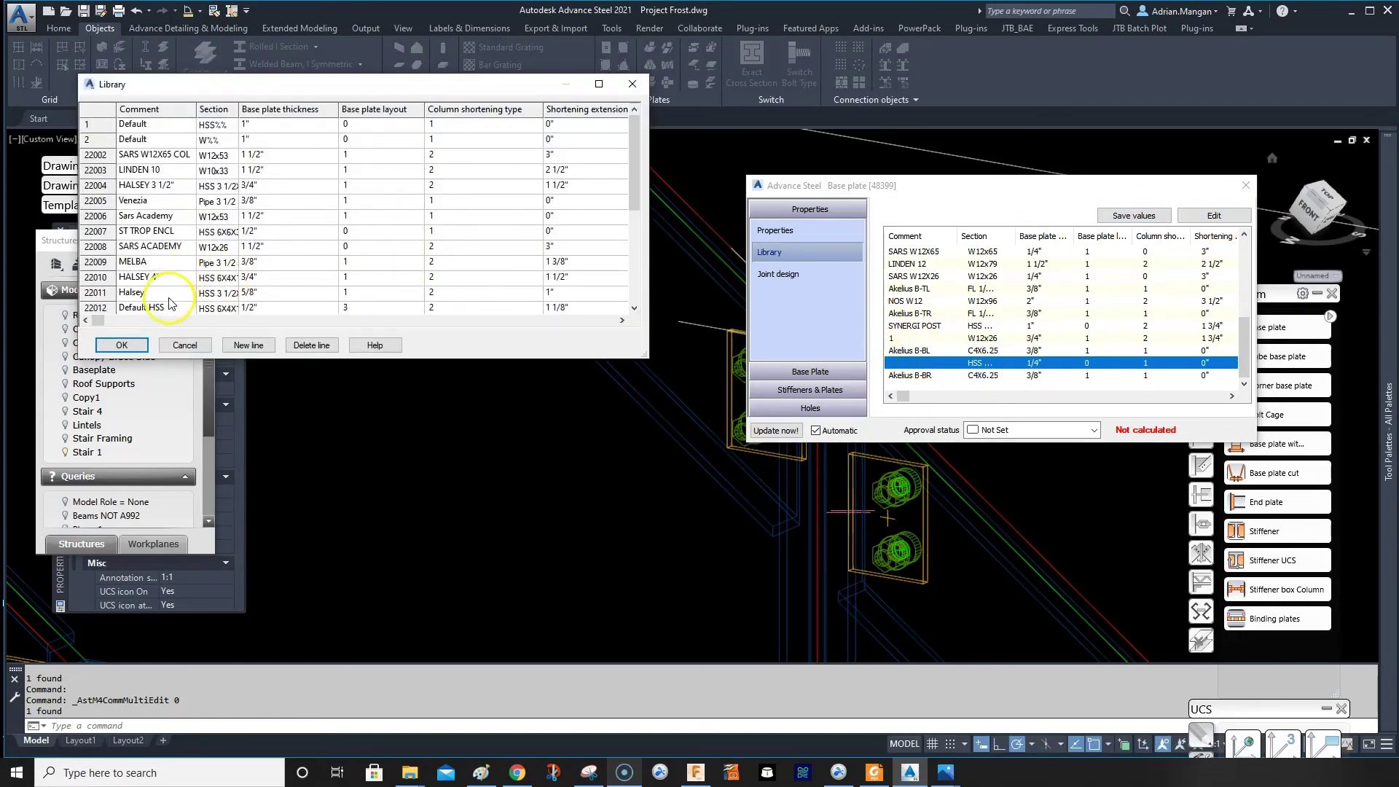
pyautogui.scroll(-4, 169, 299)
pyautogui.doubleClick(140, 282)
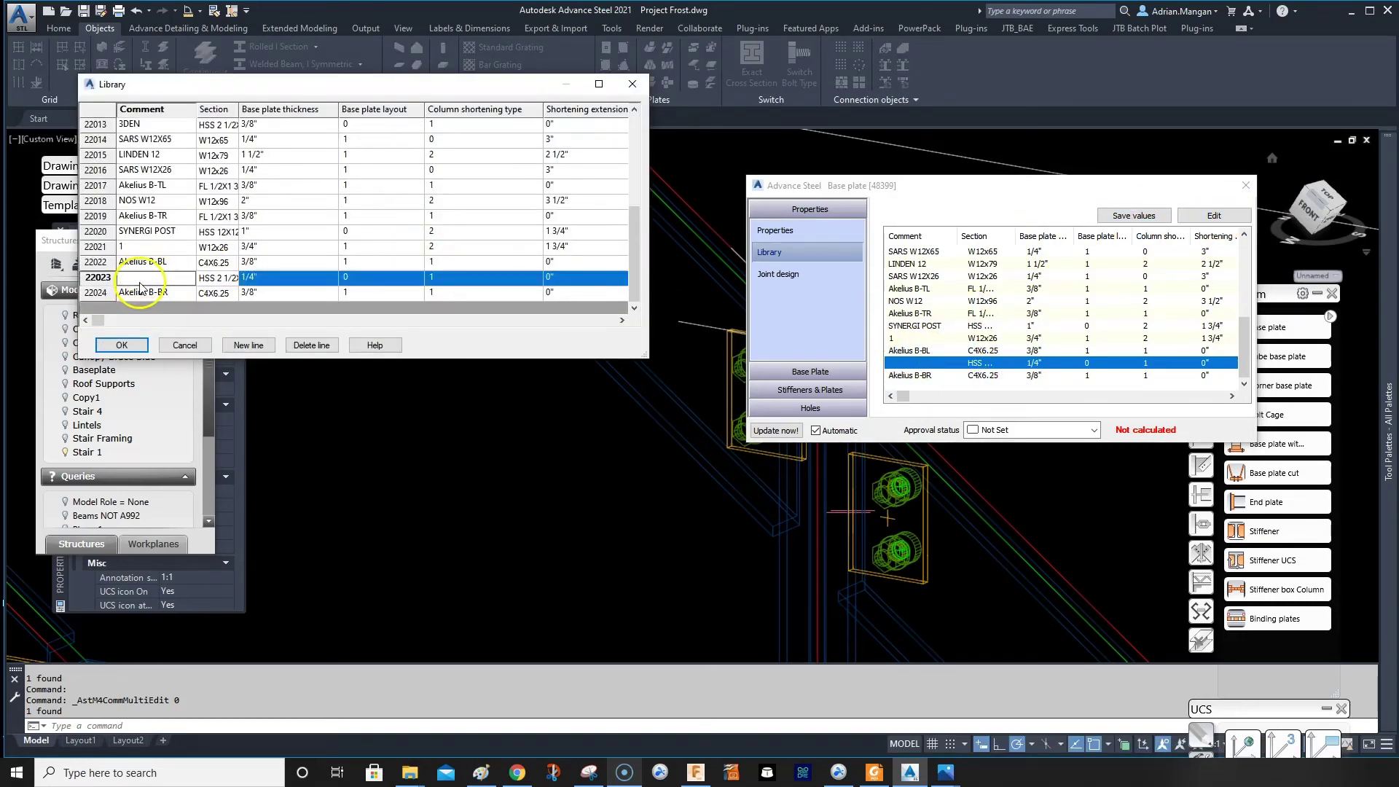
pyautogui.click(123, 345)
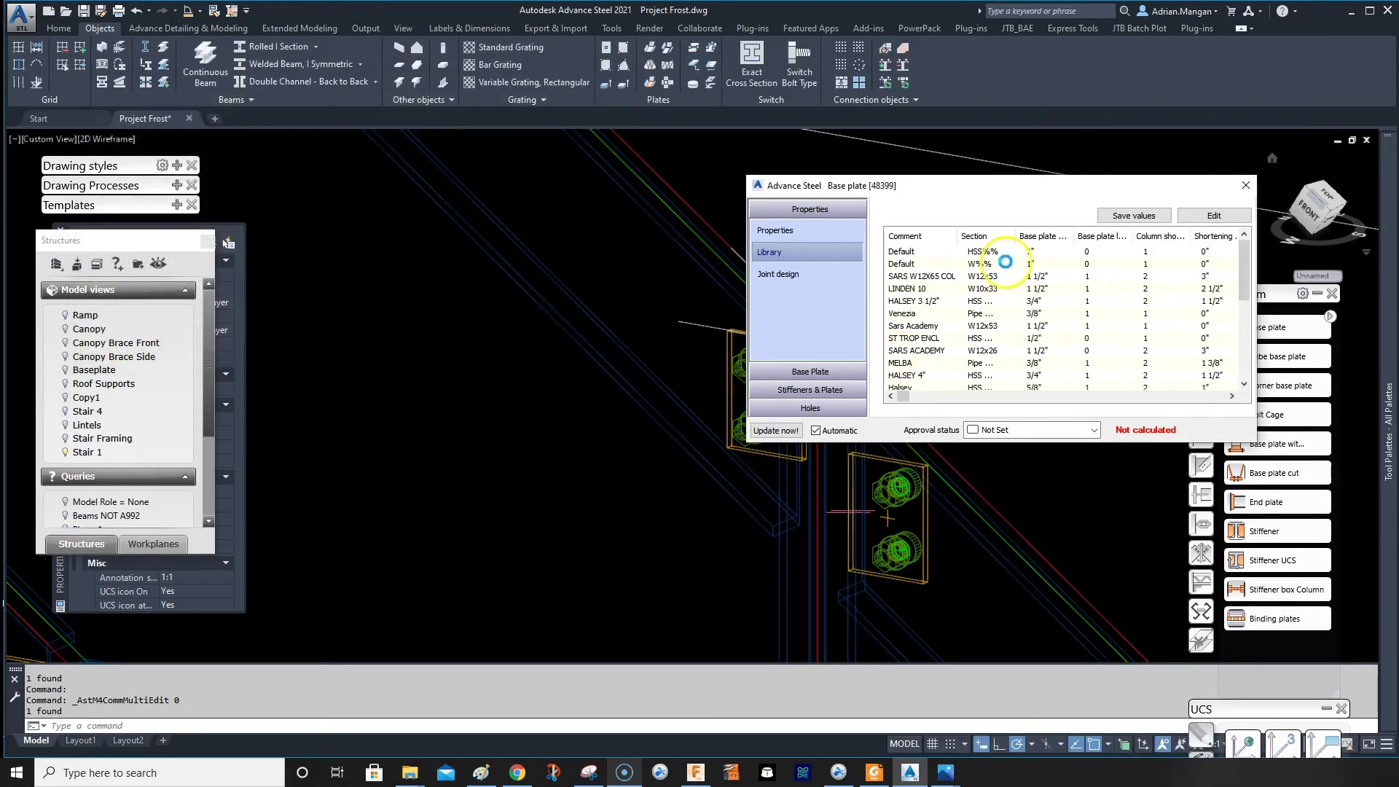
# Step: Close the base plate settings and erase the blue connection box
pyautogui.click(1244, 184)
pyautogui.press('Escape')
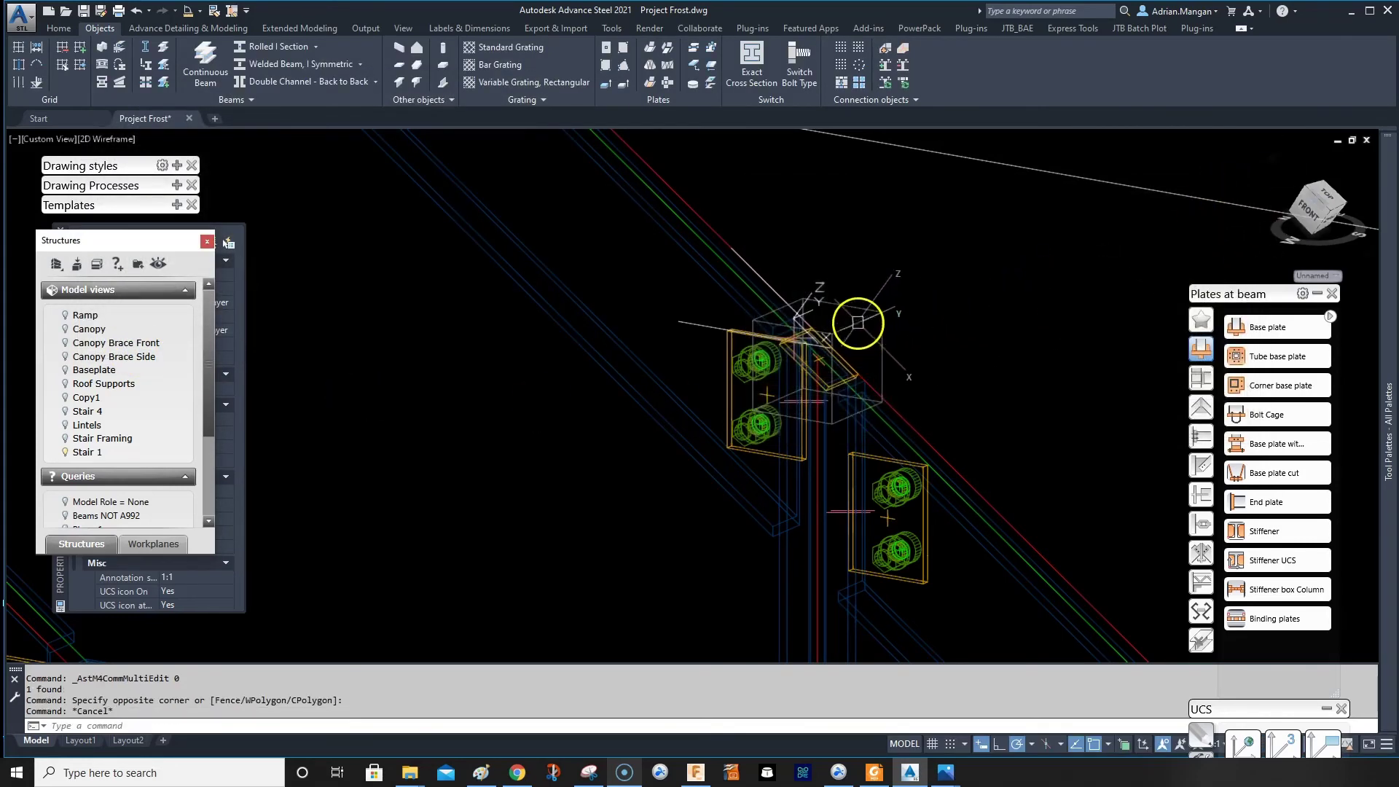
pyautogui.click(860, 310)
pyautogui.press('Delete')
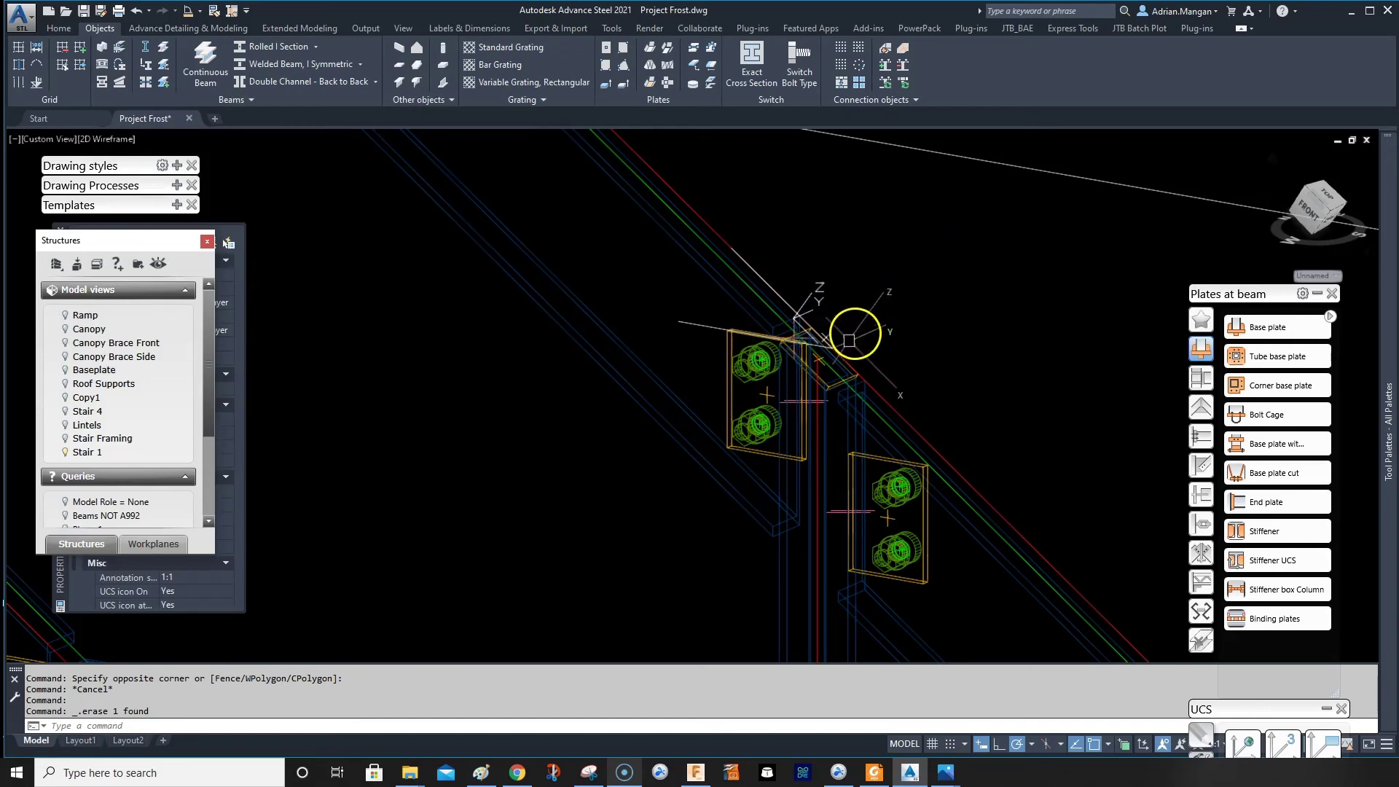
pyautogui.scroll(4, 825, 377)
# Step: Change the plate's Model Role from Base Plate to Plate on its Naming page
pyautogui.doubleClick(832, 405)
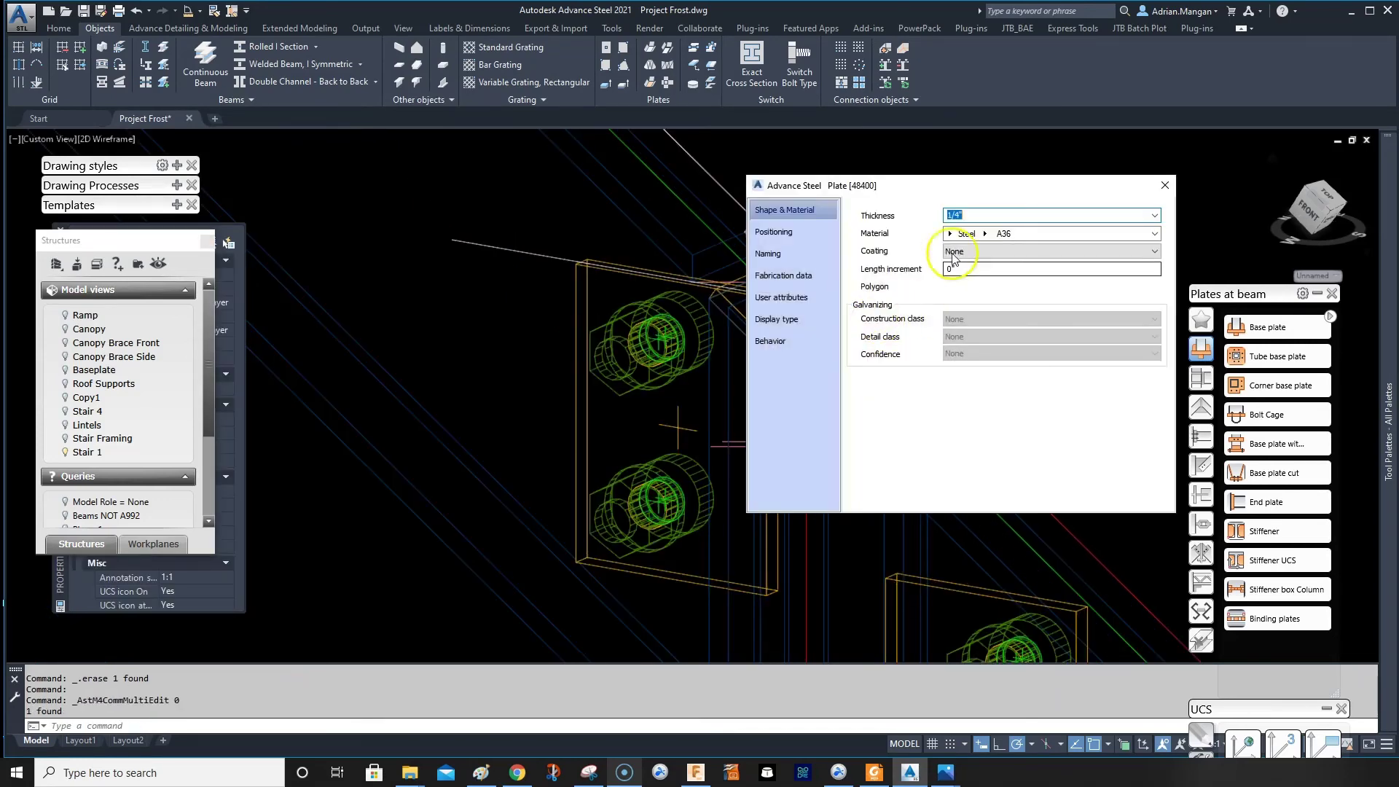
pyautogui.click(801, 260)
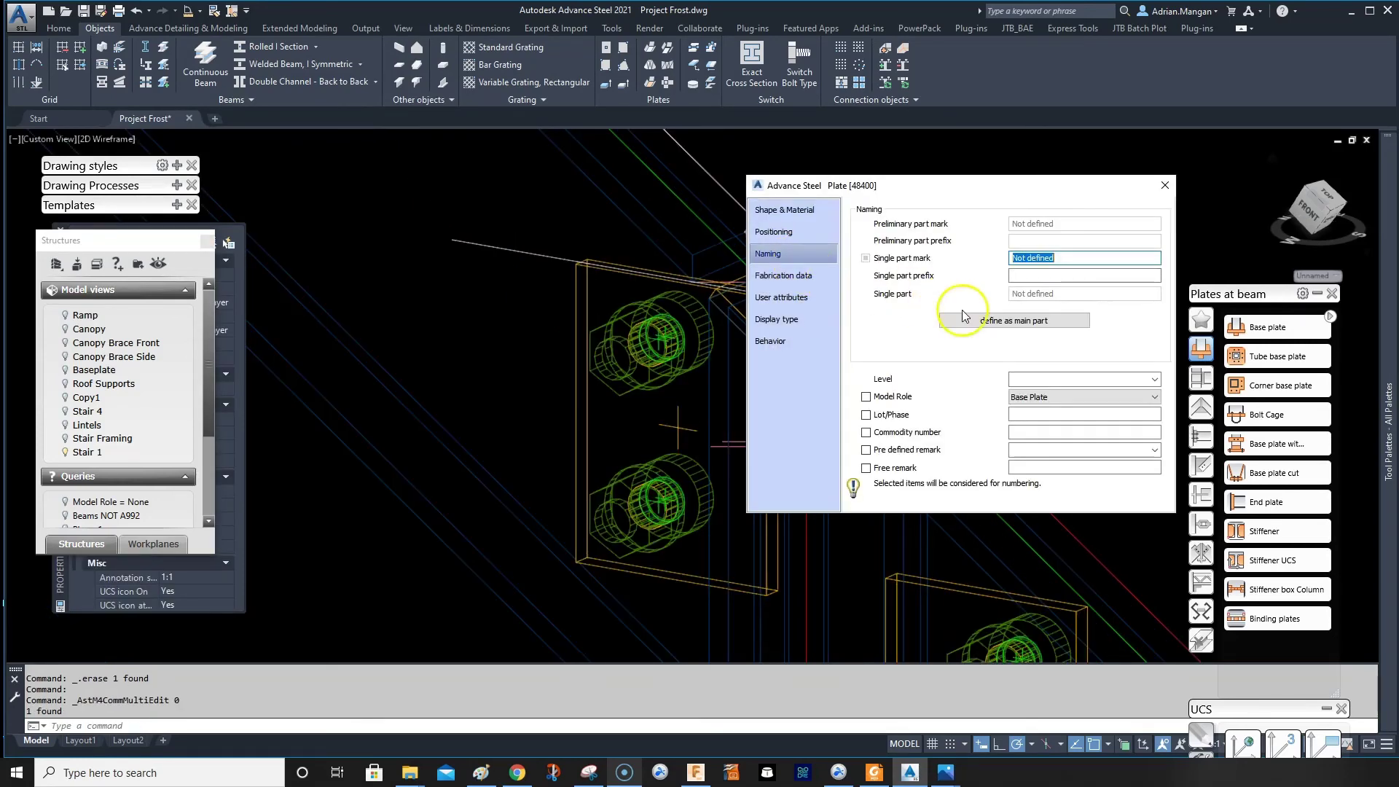
pyautogui.click(1034, 397)
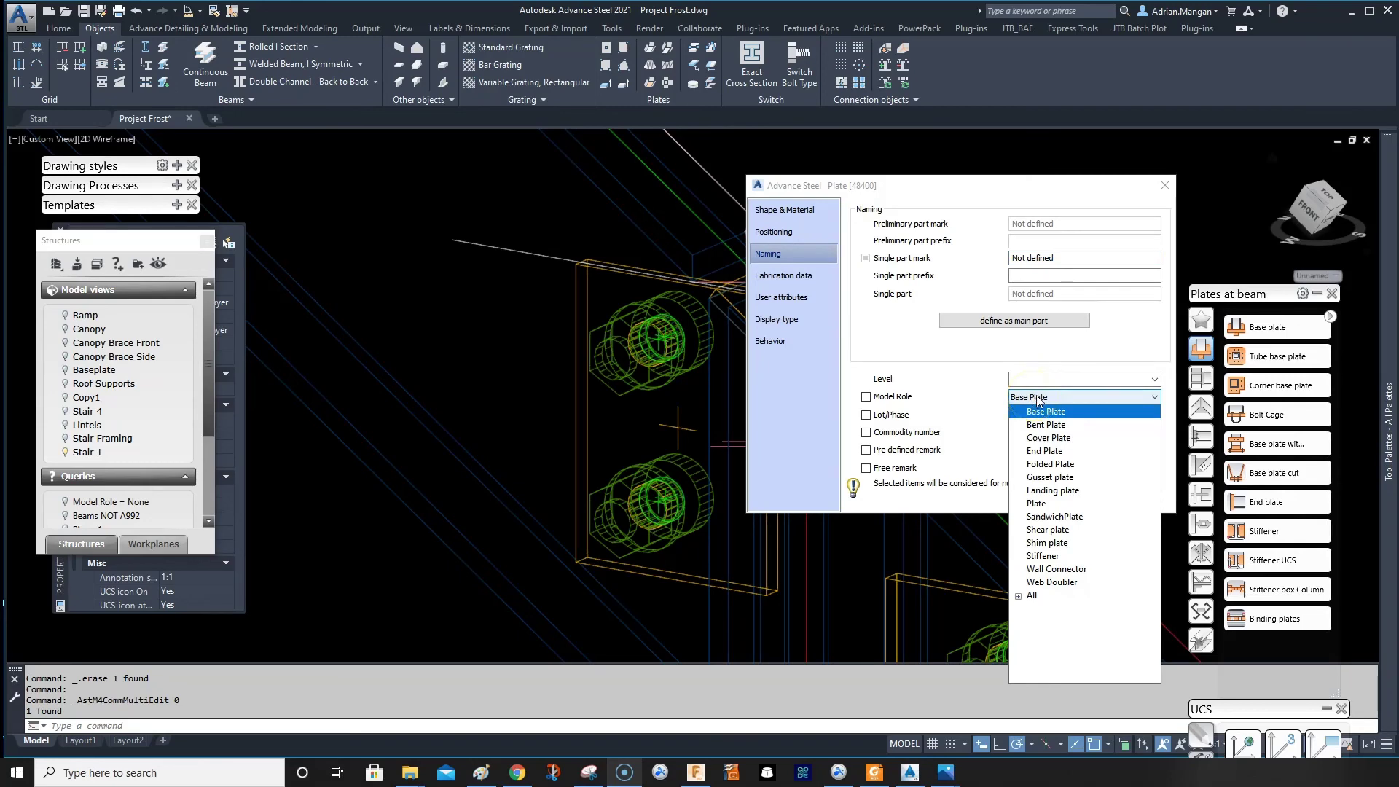
pyautogui.click(1039, 401)
pyautogui.click(1172, 192)
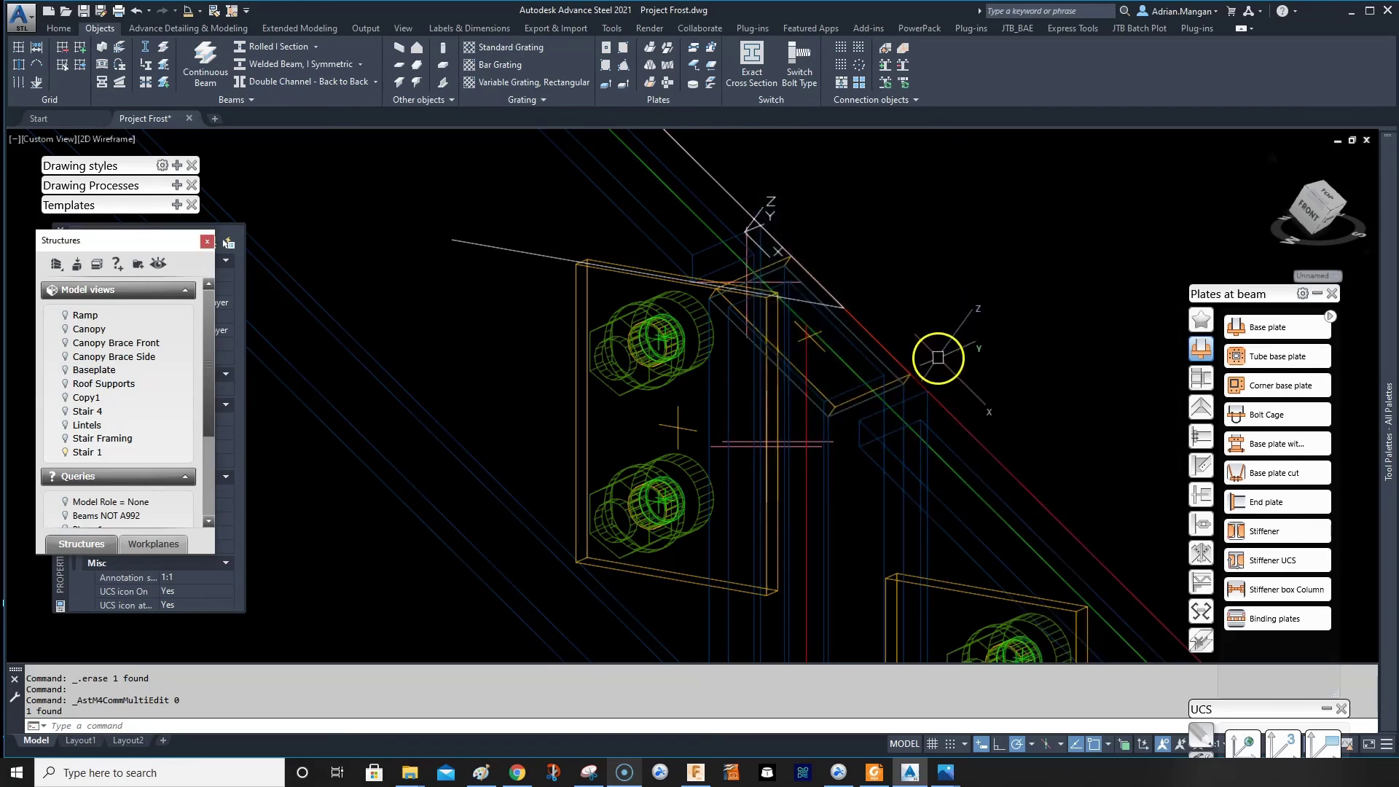
pyautogui.moveTo(937, 358)
pyautogui.keyDown('shift'); pyautogui.mouseDown(button='middle')
pyautogui.moveTo(937, 370)
pyautogui.moveTo(951, 333)
pyautogui.moveTo(929, 372)
pyautogui.mouseUp(button='middle'); pyautogui.keyUp('shift')
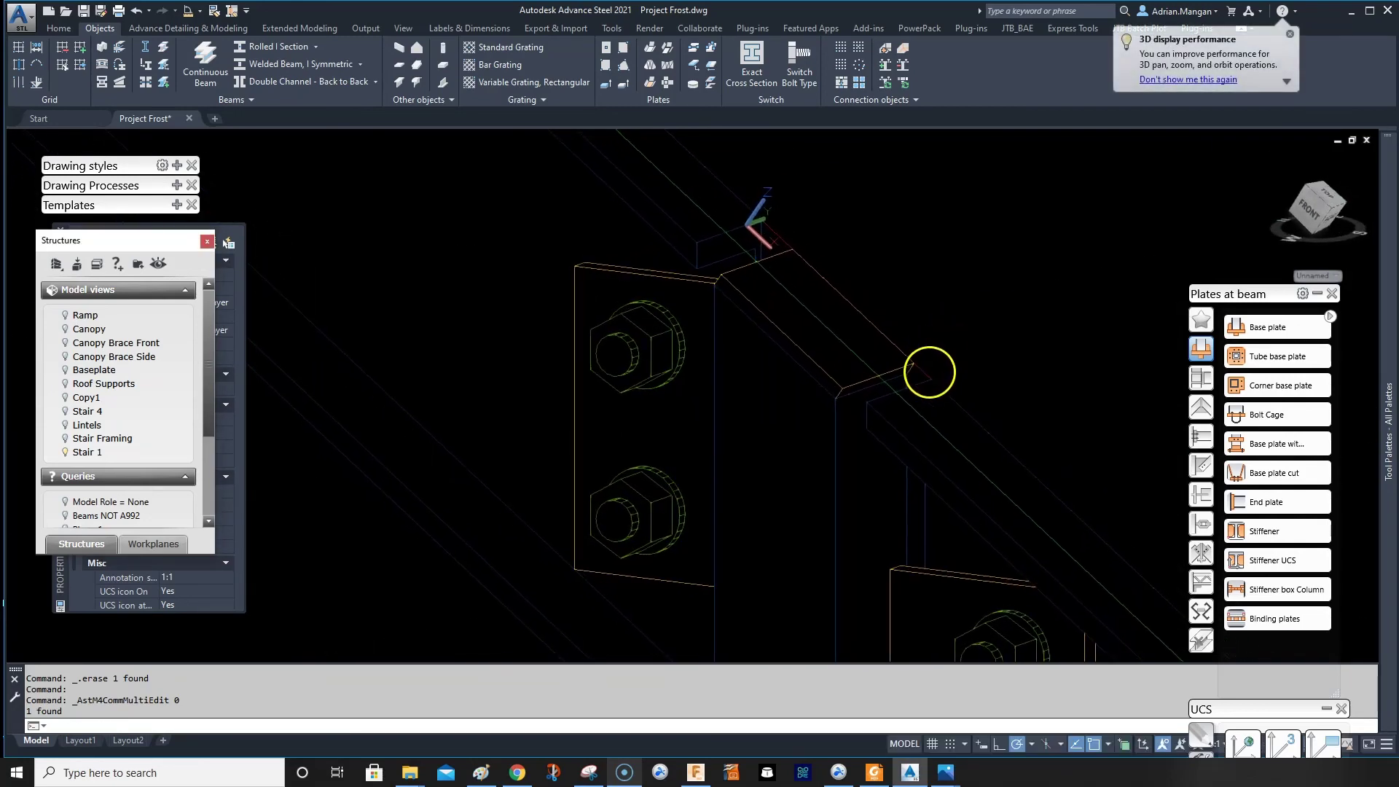
pyautogui.scroll(-10, 927, 394)
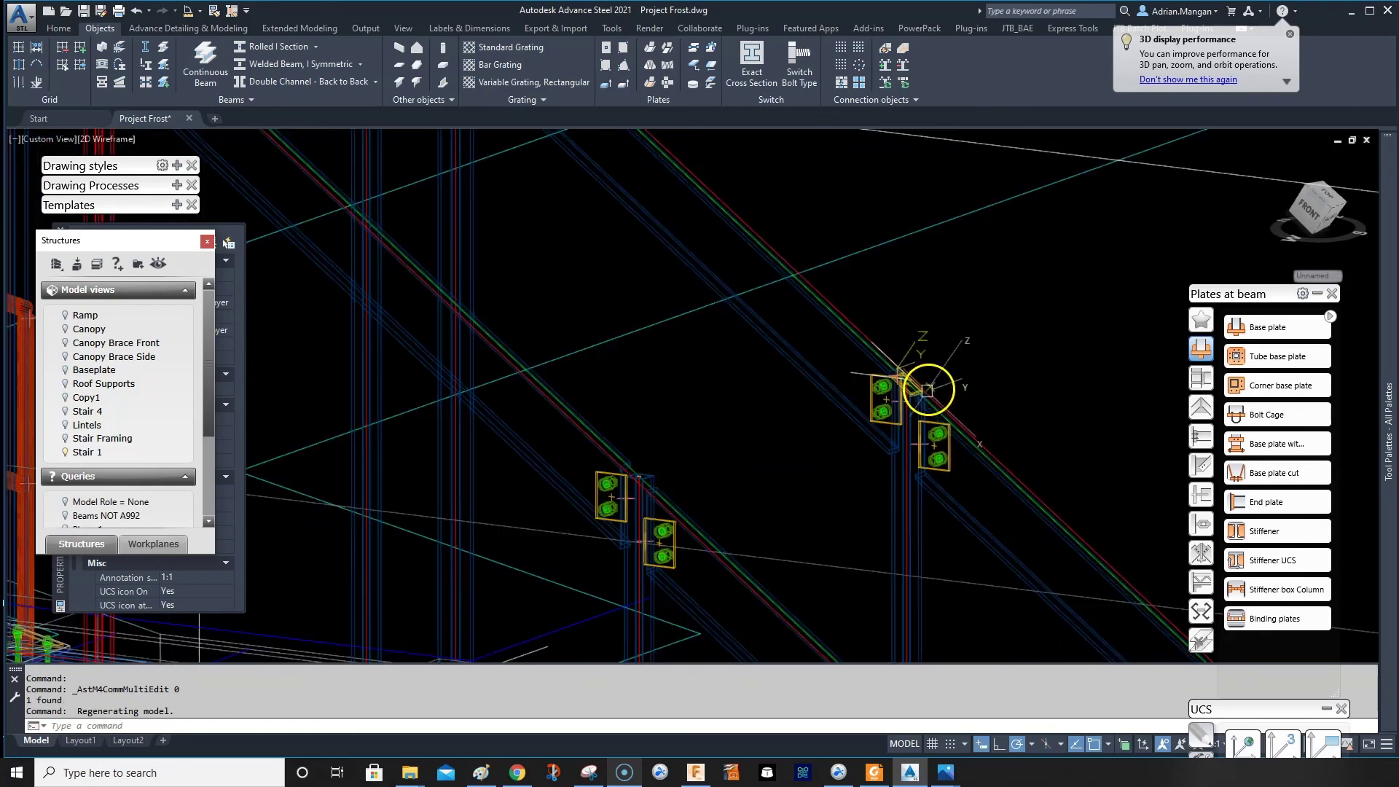
pyautogui.scroll(5, 890, 349)
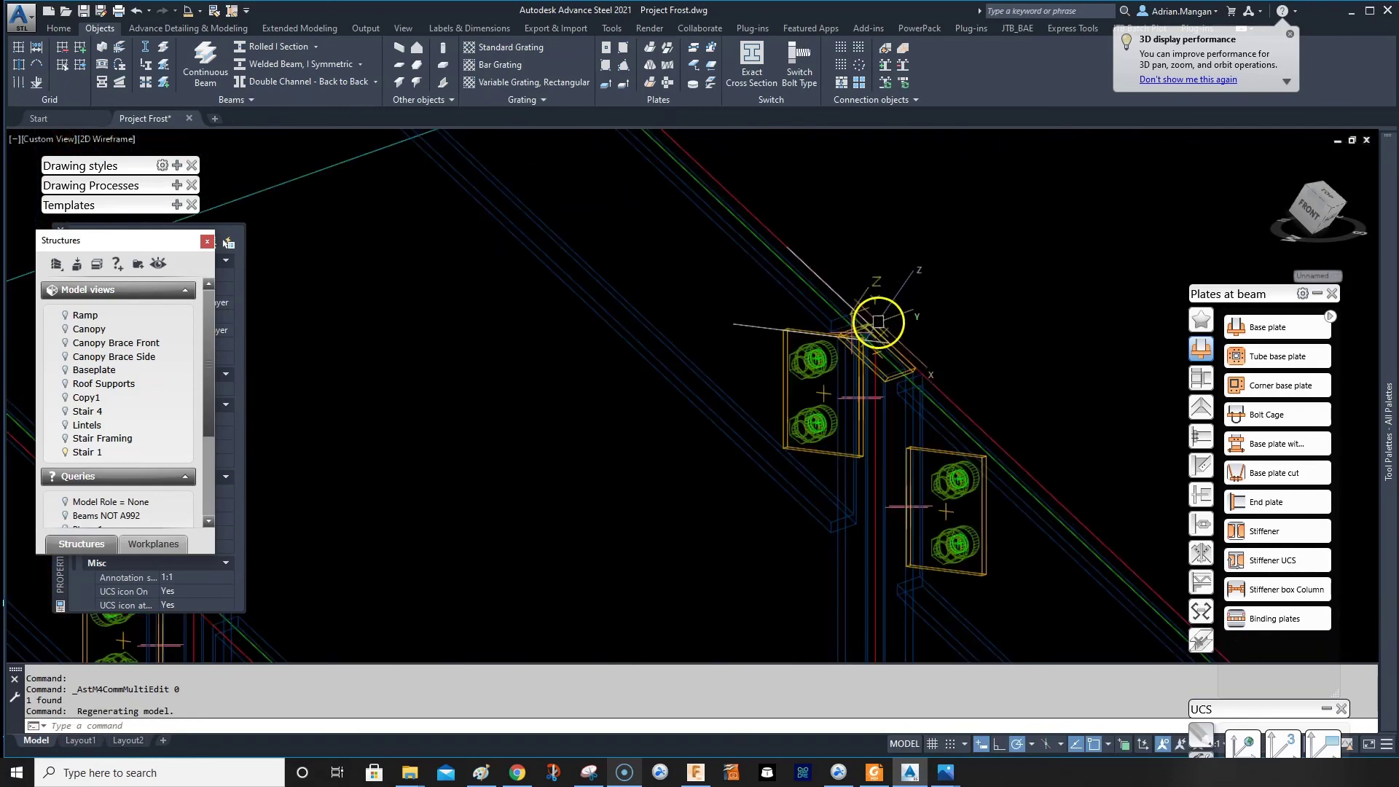